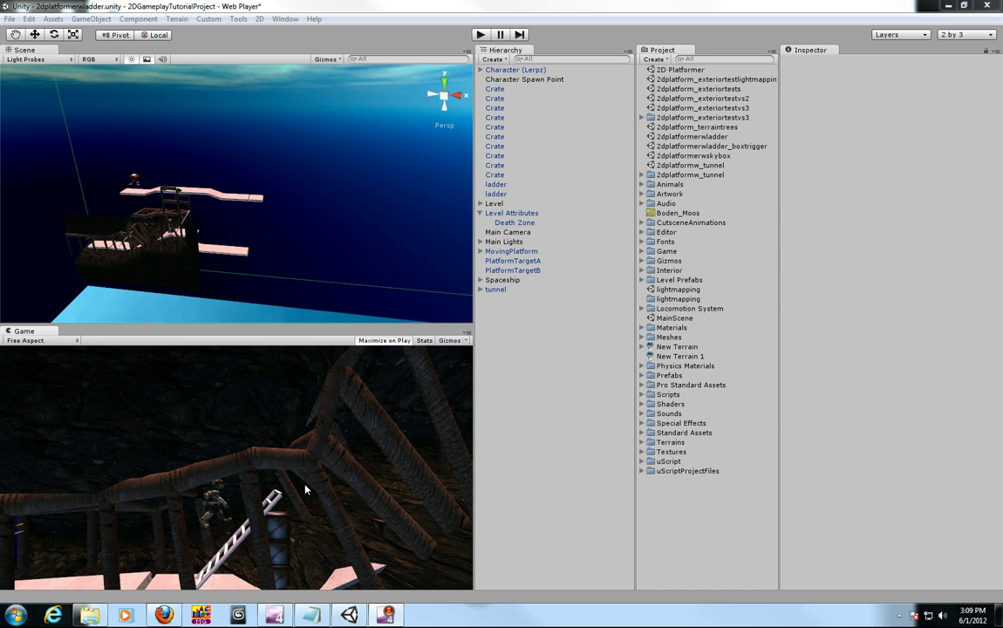
- Focus on the tunnel model in the scene and create a new terrain beneath the level
left_click(488, 290)
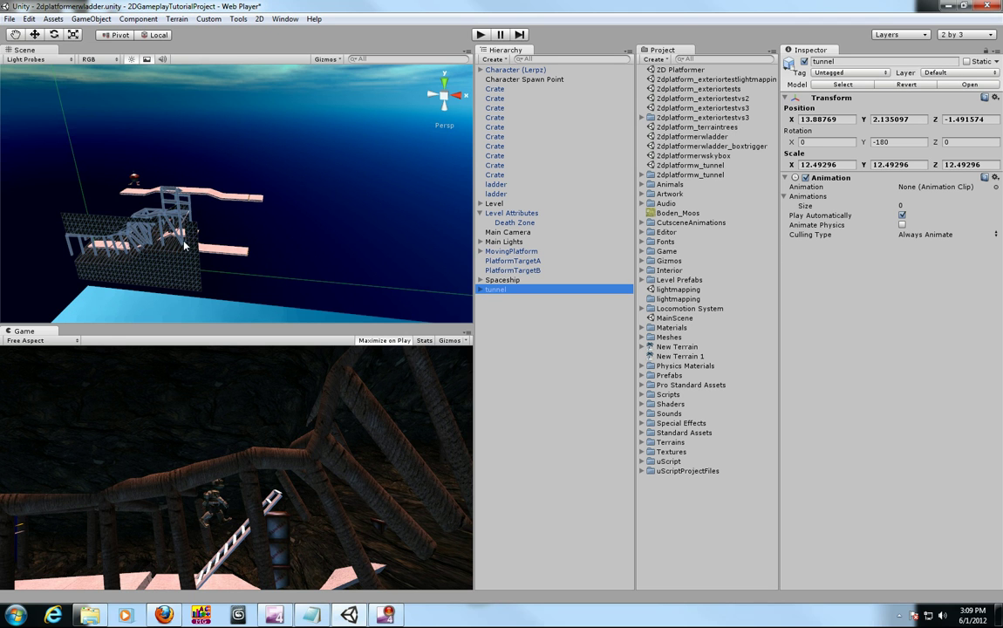
key("f")
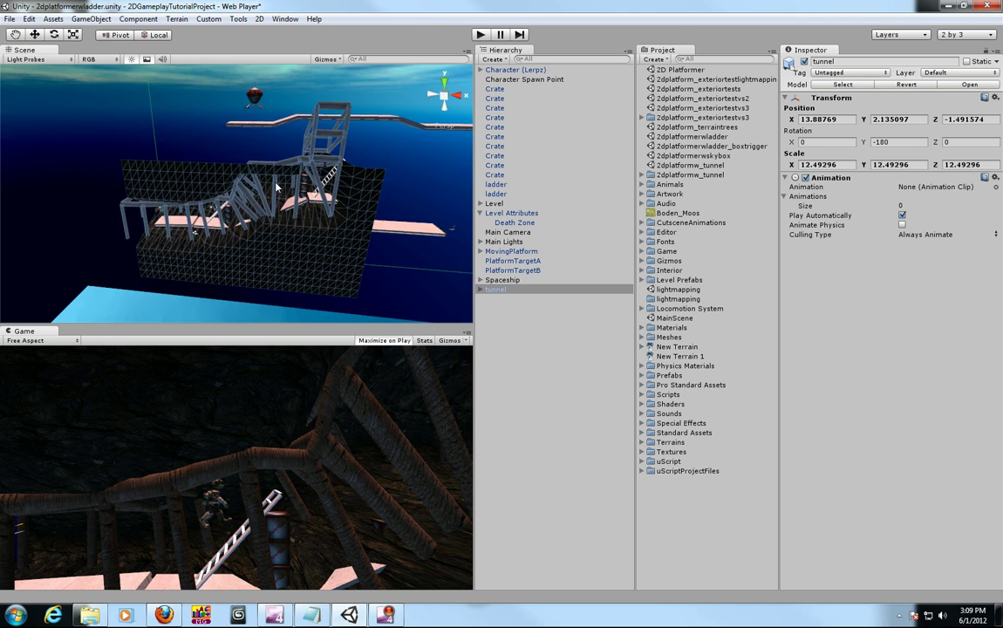
left_click_drag(276, 186, 260, 204, "alt")
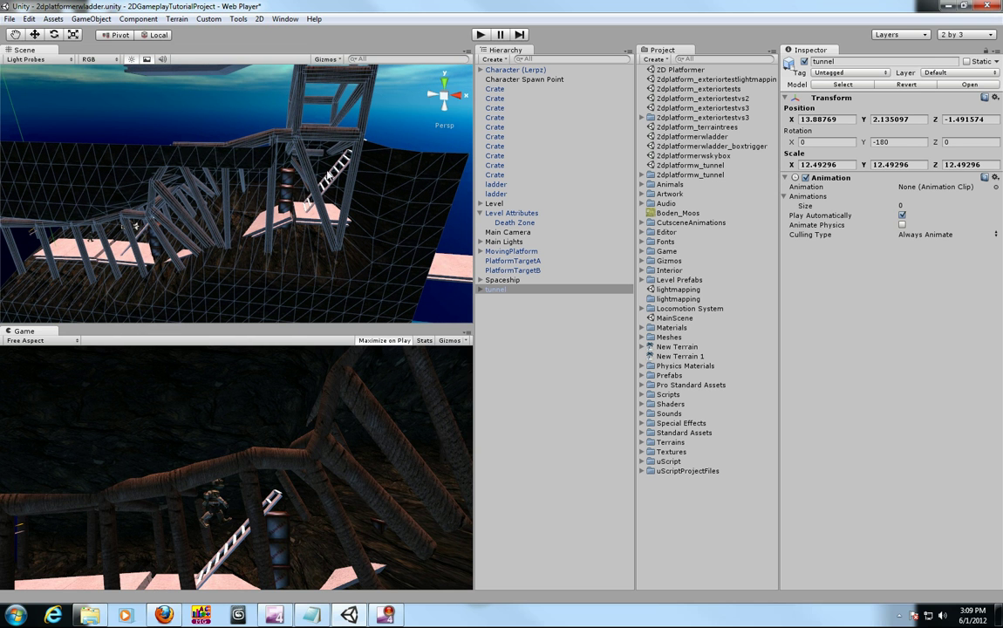
left_click(177, 19)
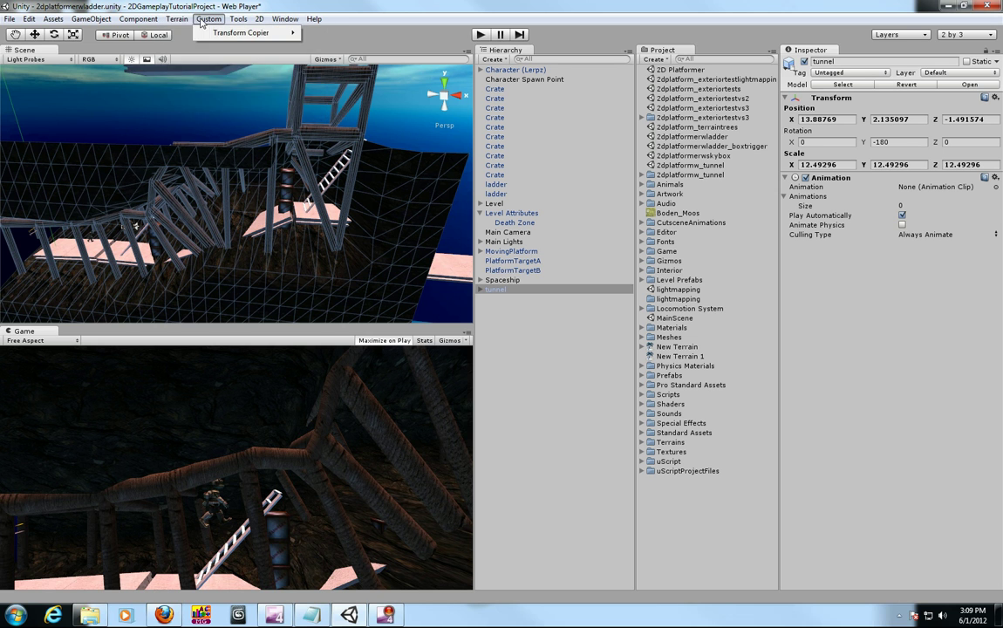
left_click(191, 34)
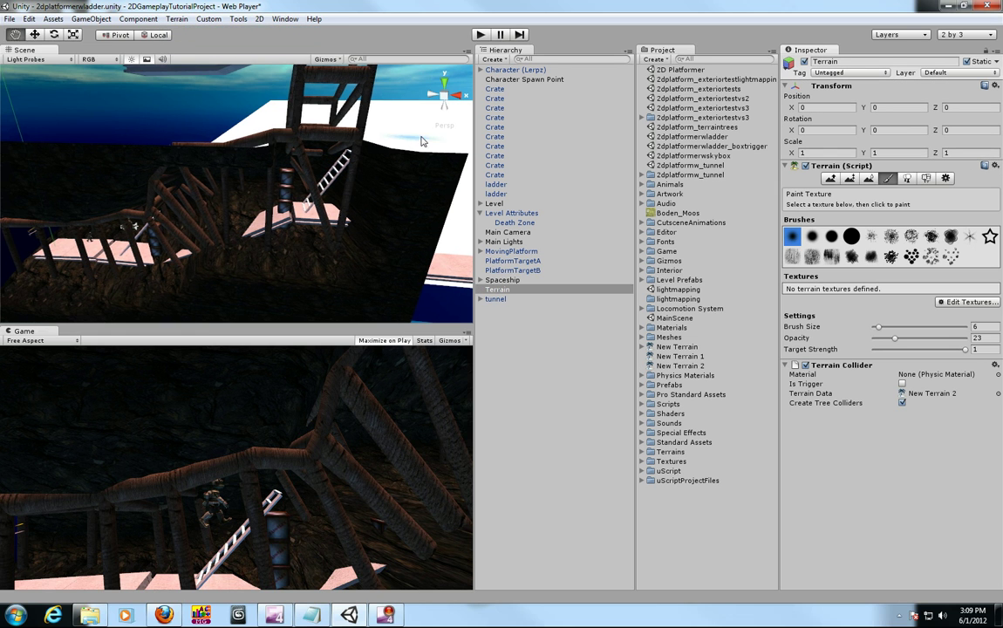
- Resize the terrain into a long narrow strip by reducing its length in the resolution settings
key("f")
middle_click_drag(421, 139, 236, 165)
left_click(176, 19)
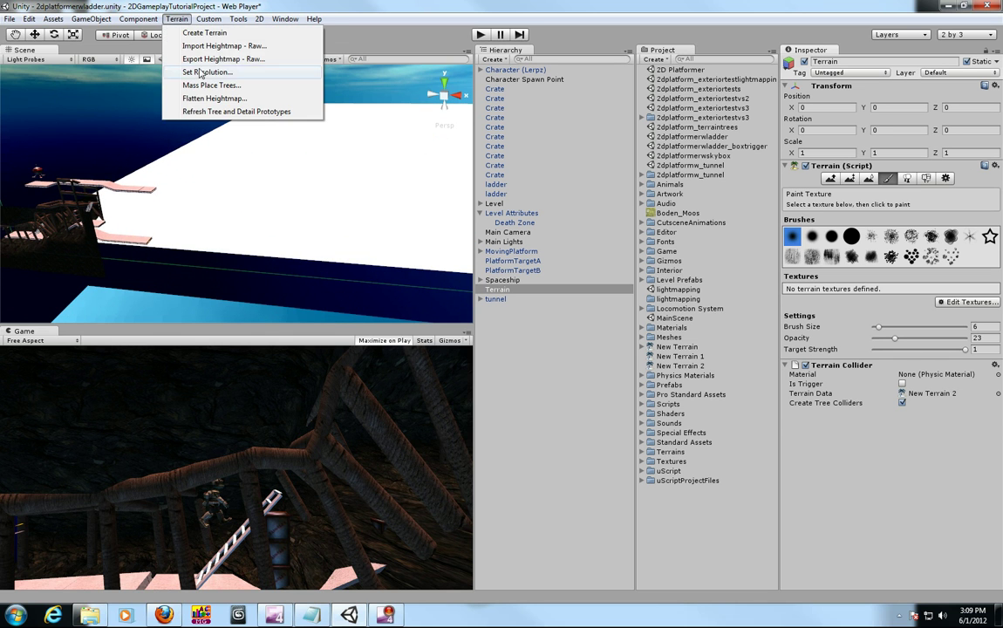
left_click(198, 76)
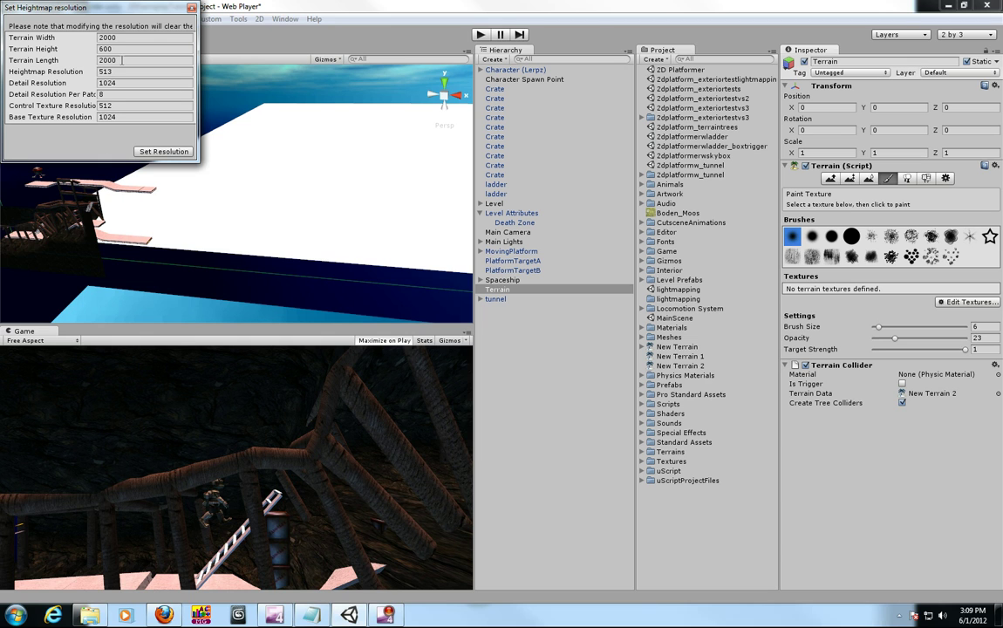
left_click_drag(124, 39, 96, 39)
left_click_drag(122, 60, 90, 60)
type("2")
left_click(165, 153)
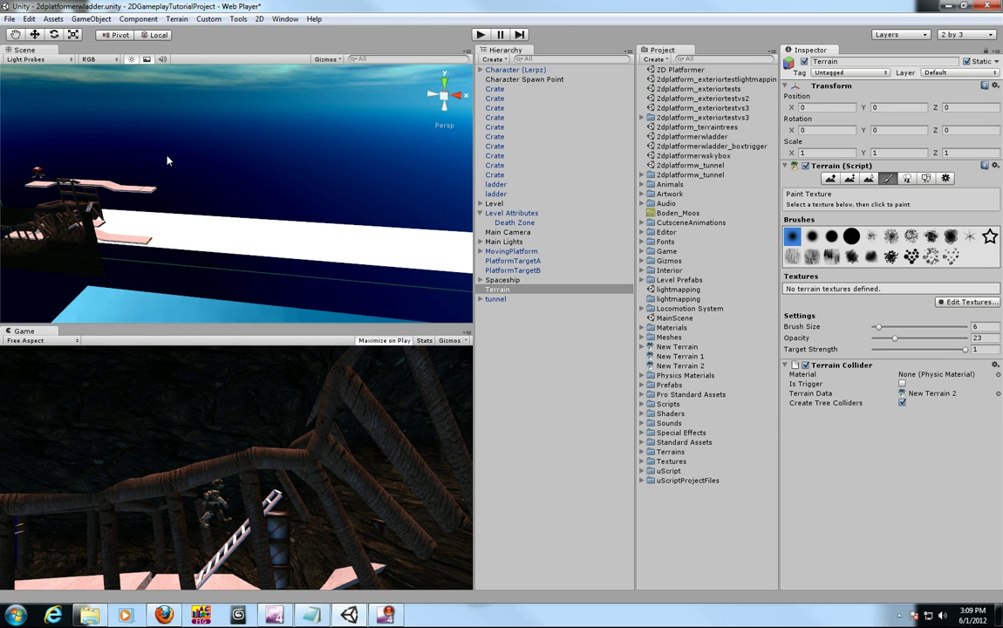
- Move the terrain up along the Y axis to about 13.11
middle_click_drag(277, 230, 422, 111)
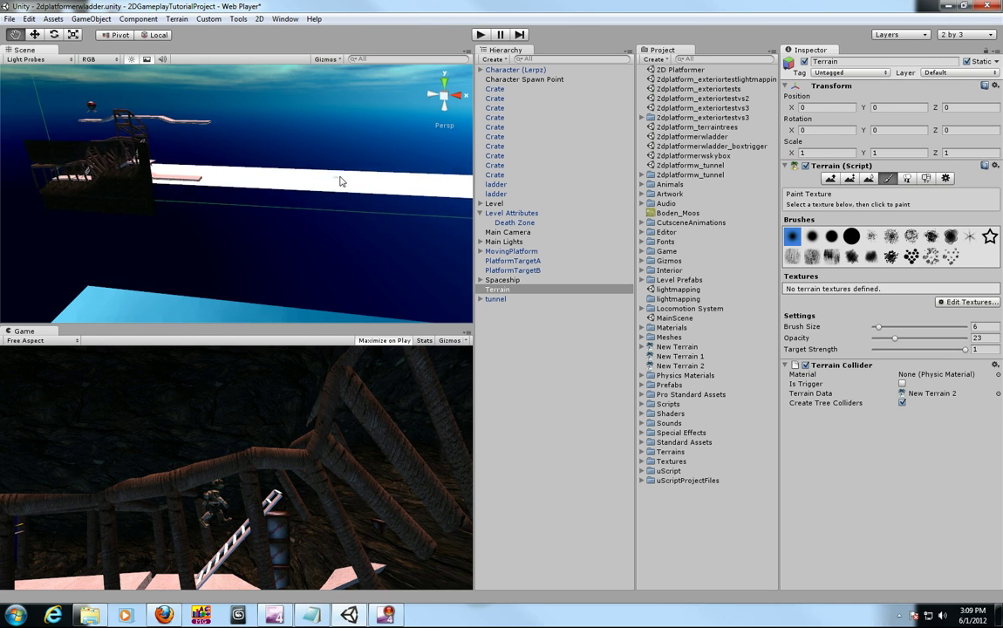
left_click(449, 102)
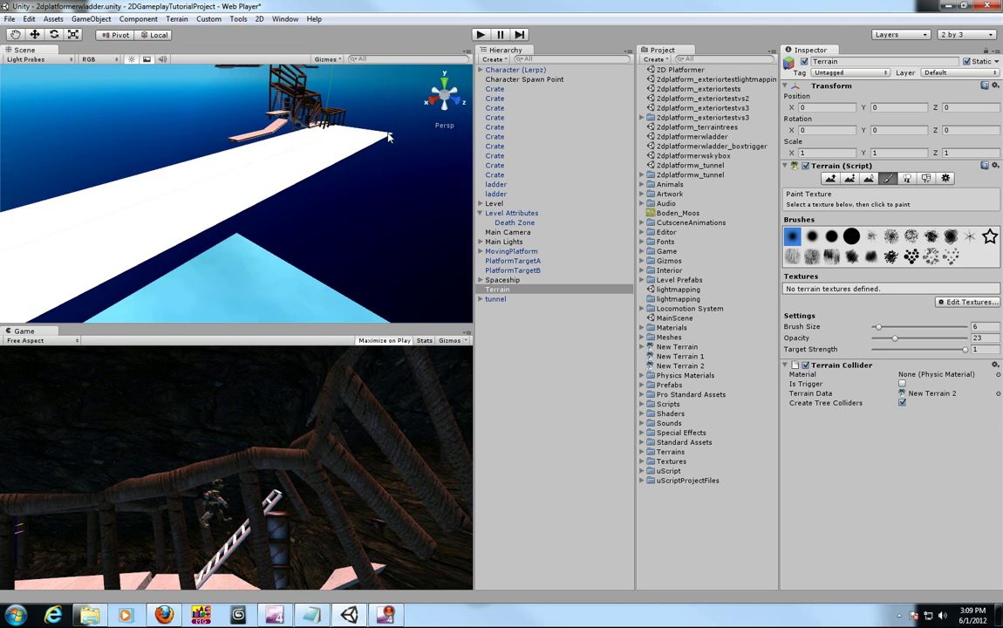
middle_click_drag(247, 151, 238, 186)
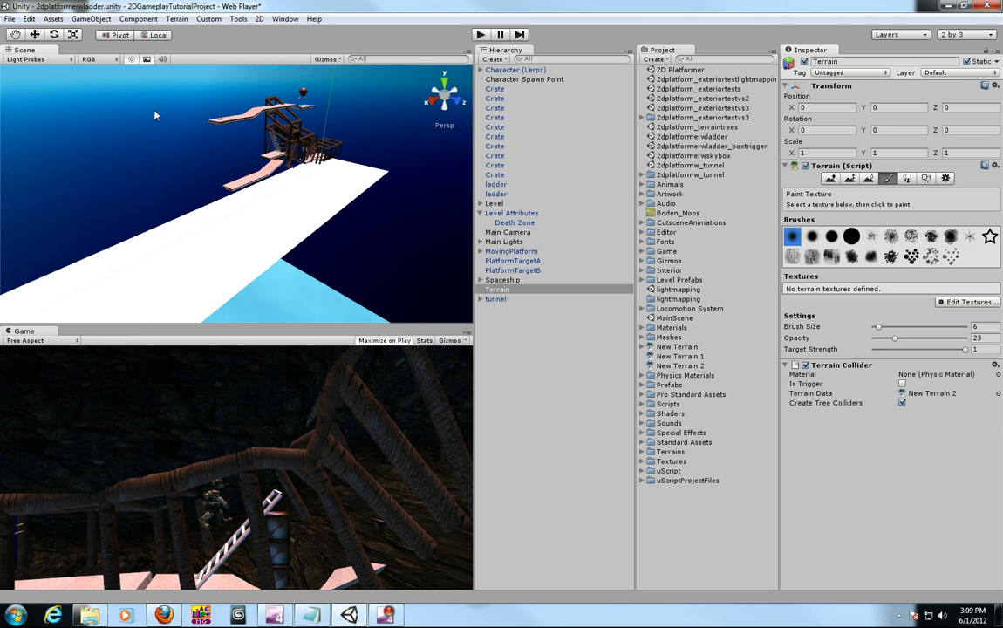
left_click(35, 35)
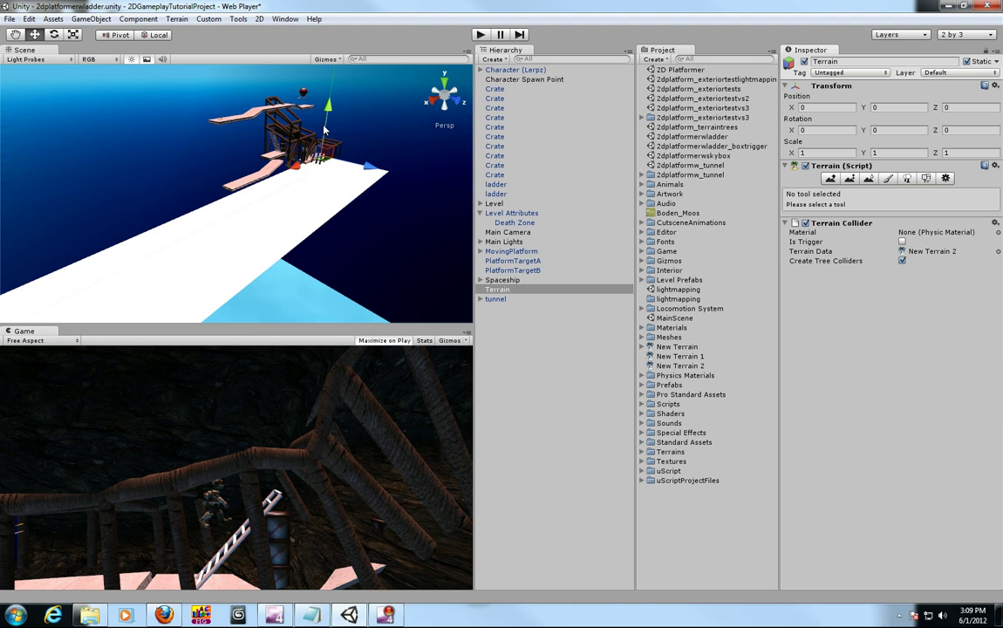
left_click_drag(326, 129, 330, 87)
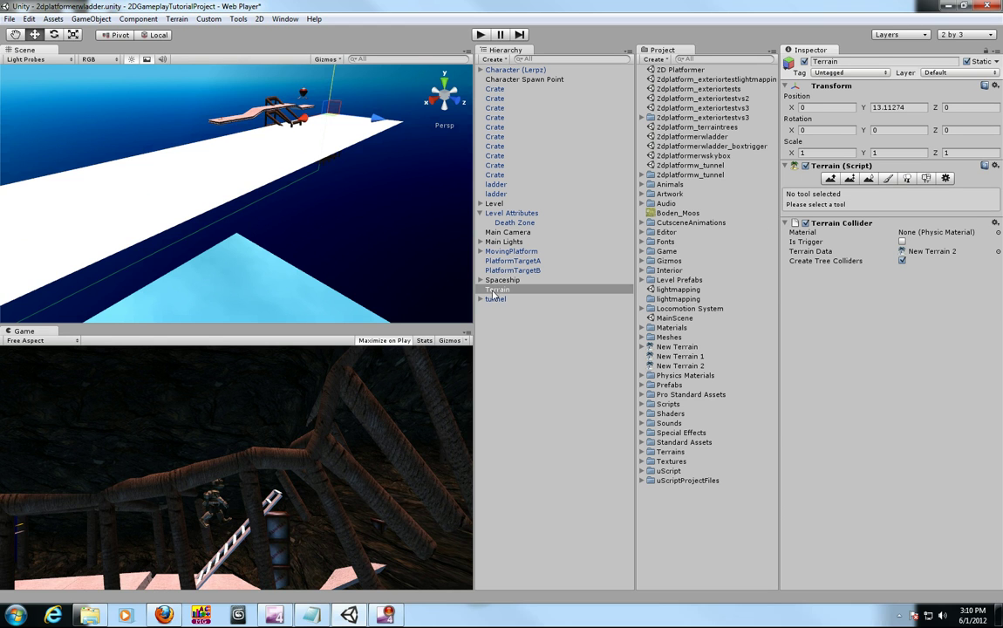
- Raise jagged mountains along the terrain's long edge opposite the platforms, using a rough scatter brush at size 19 and opacity 9
left_click(830, 179)
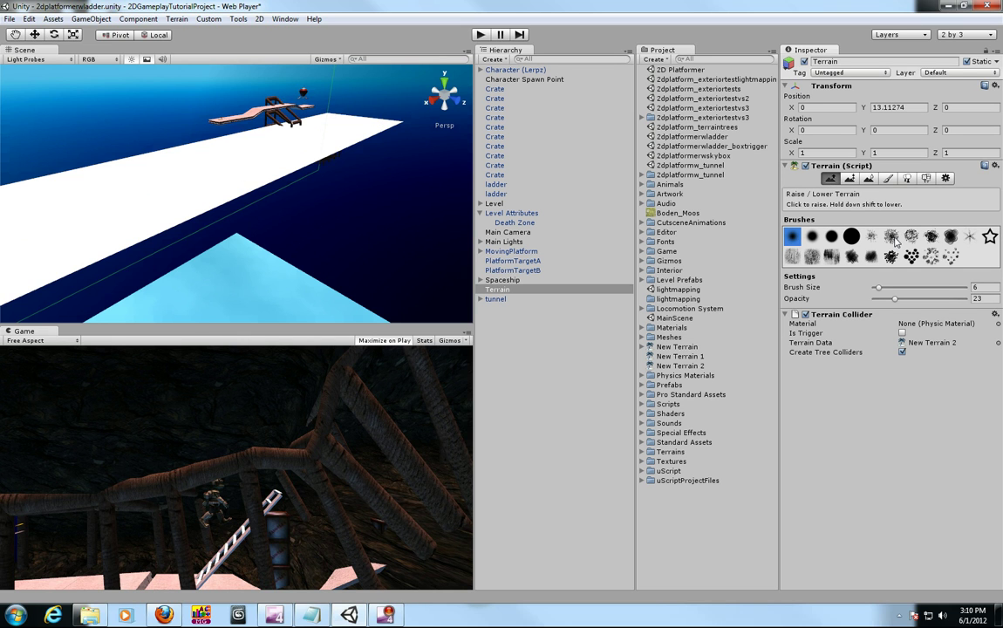
left_click(891, 238)
mouse_move(286, 144)
left_mouse_down()
mouse_move(289, 154)
mouse_move(356, 136)
left_mouse_up()
key("ctrl+z")
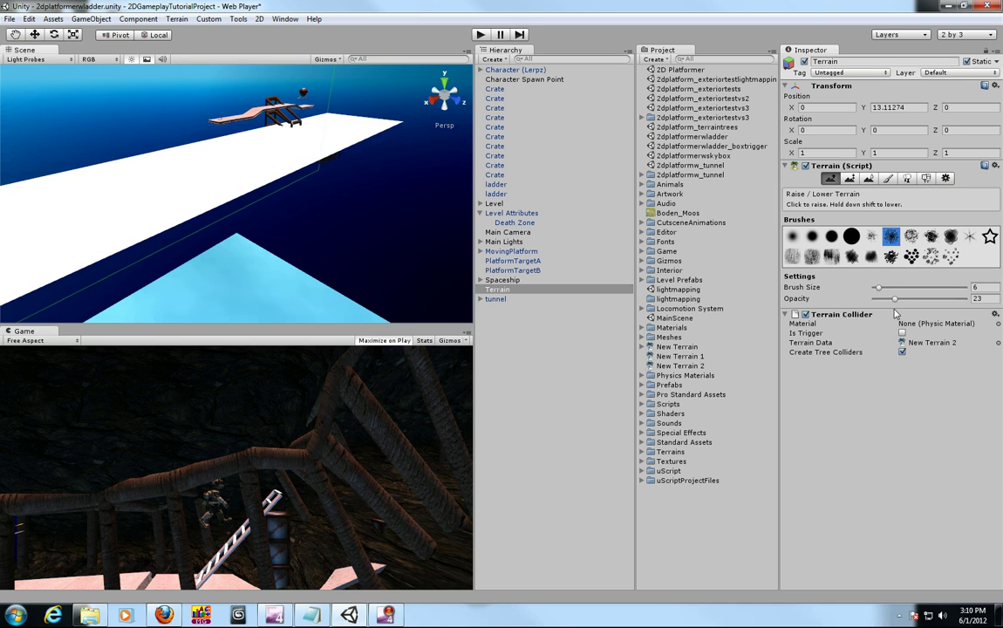
mouse_move(879, 291)
left_mouse_down()
mouse_move(889, 288)
mouse_move(883, 302)
left_mouse_up()
mouse_move(314, 150)
left_mouse_down()
mouse_move(287, 155)
mouse_move(362, 115)
mouse_move(131, 205)
mouse_move(158, 222)
mouse_move(84, 212)
mouse_move(219, 175)
left_mouse_up()
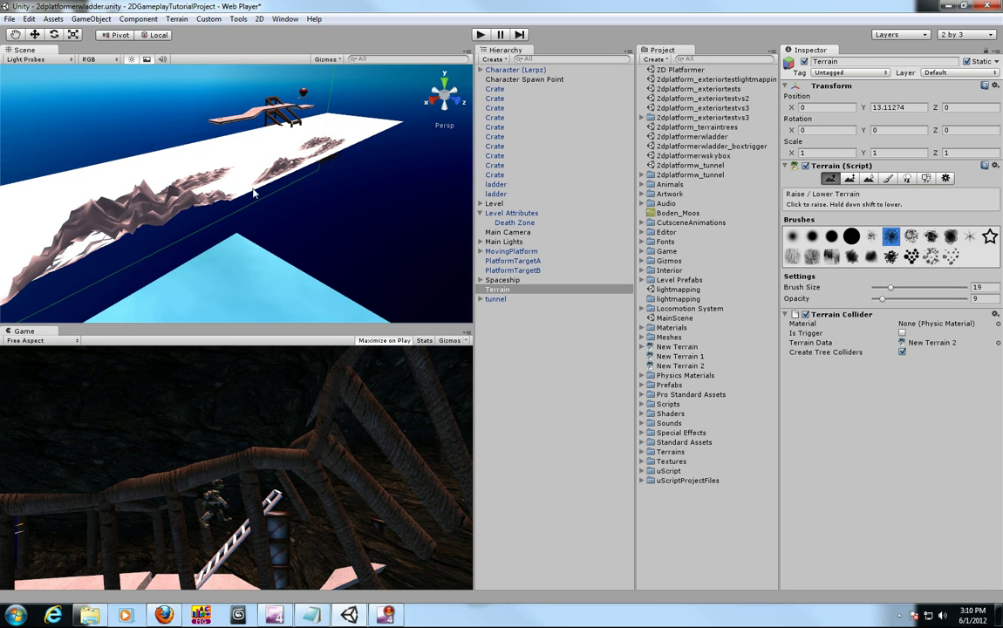
mouse_move(346, 160)
left_mouse_down()
mouse_move(353, 120)
mouse_move(239, 150)
mouse_move(353, 109)
mouse_move(283, 138)
left_mouse_up()
- Add more peaks to the mountain ridge with the clustered-dots brush and undo the unwanted stroke
left_click(951, 239)
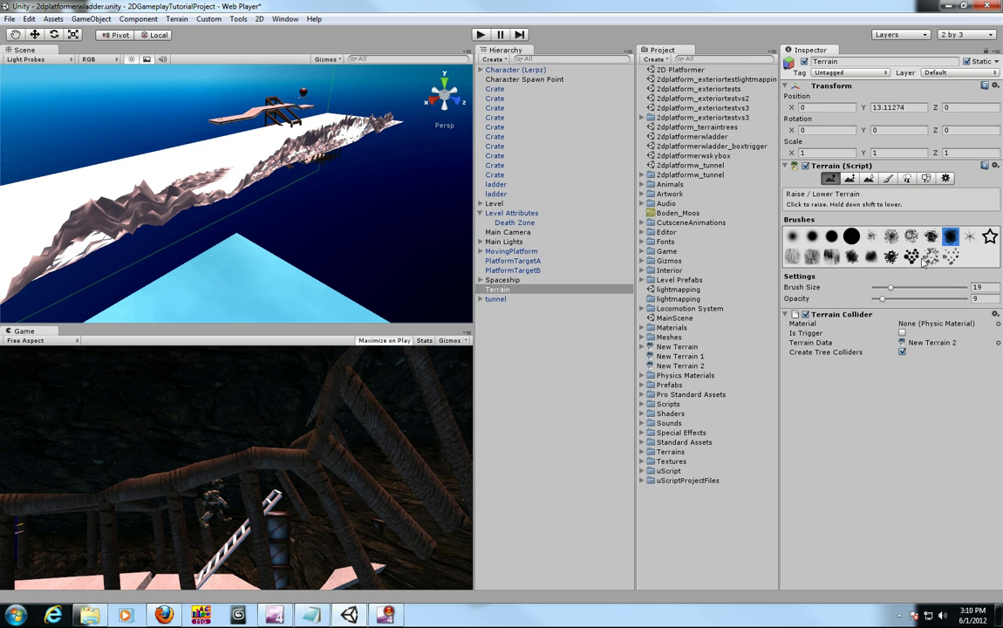
left_click(911, 256)
mouse_move(246, 154)
left_mouse_down()
mouse_move(175, 179)
mouse_move(234, 203)
left_mouse_up()
middle_click_drag(235, 204, 235, 184)
mouse_move(236, 184)
left_mouse_down("alt")
mouse_move(324, 209)
mouse_move(317, 202)
mouse_move(358, 254)
mouse_move(346, 236)
mouse_move(358, 190)
left_mouse_up("alt")
key("ctrl+z")
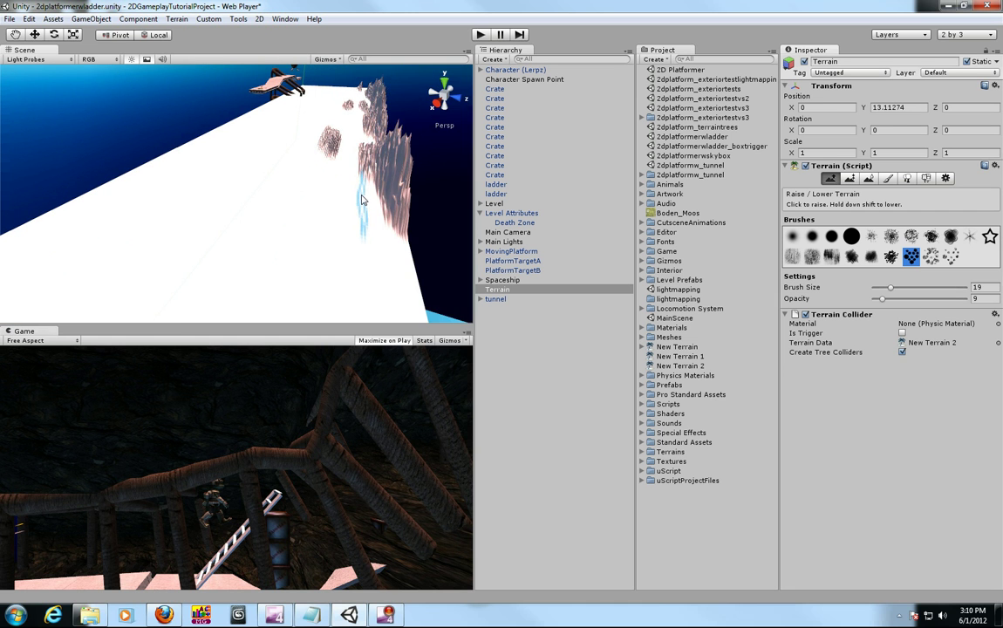
middle_click_drag(362, 198, 405, 207)
mouse_move(404, 206)
left_mouse_down("alt")
mouse_move(344, 185)
mouse_move(394, 178)
mouse_move(446, 188)
mouse_move(312, 183)
mouse_move(443, 187)
mouse_move(406, 191)
mouse_move(404, 177)
mouse_move(271, 103)
mouse_move(286, 150)
mouse_move(336, 205)
mouse_move(341, 181)
mouse_move(270, 109)
mouse_move(253, 105)
mouse_move(410, 151)
left_mouse_up("alt")
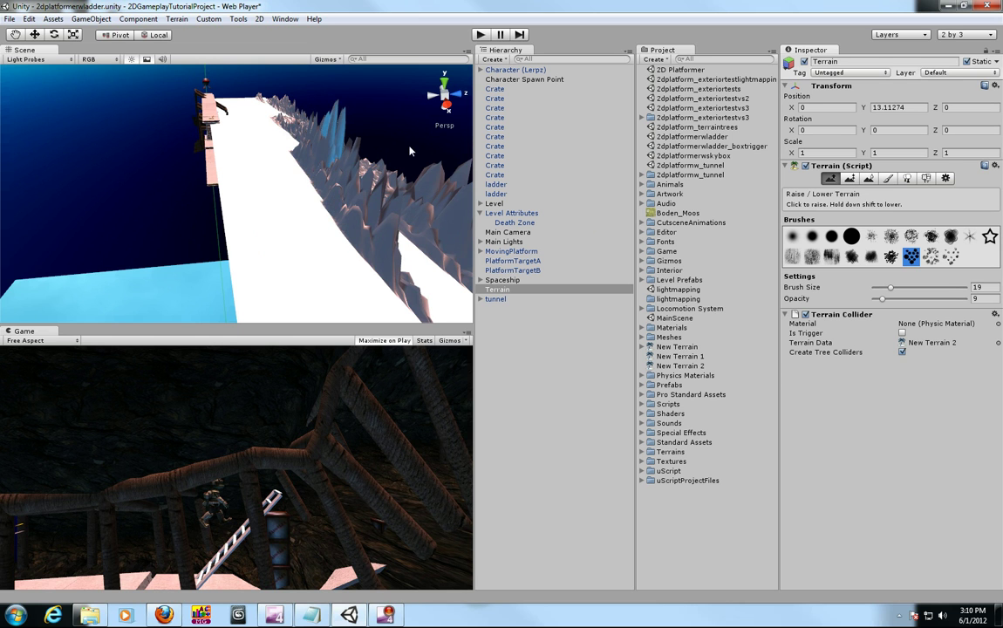
- Add Boden_Moos as the terrain's base paint texture
left_click(889, 178)
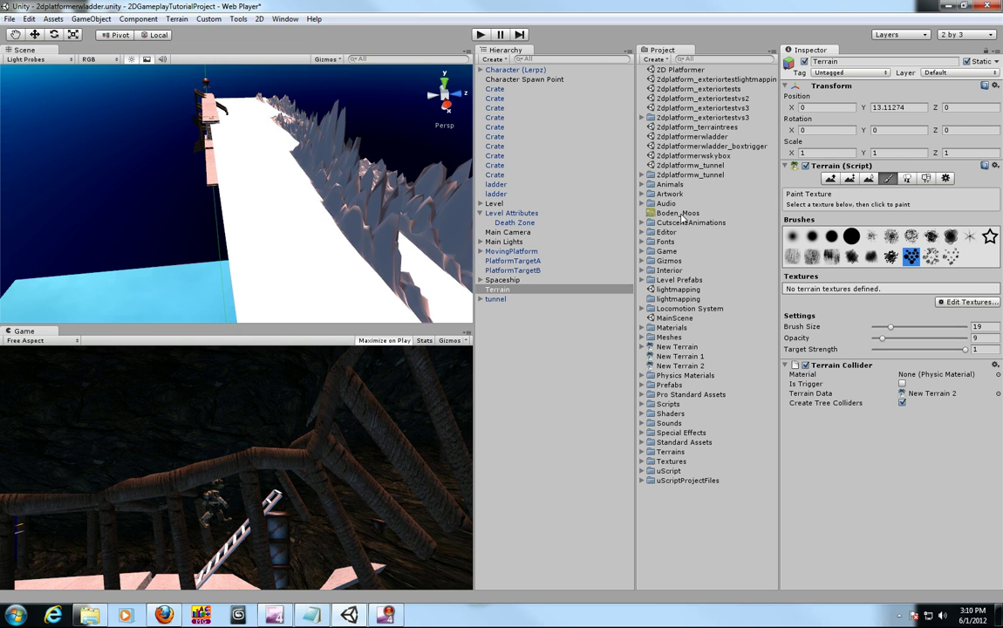
left_click(965, 303)
left_click(939, 305)
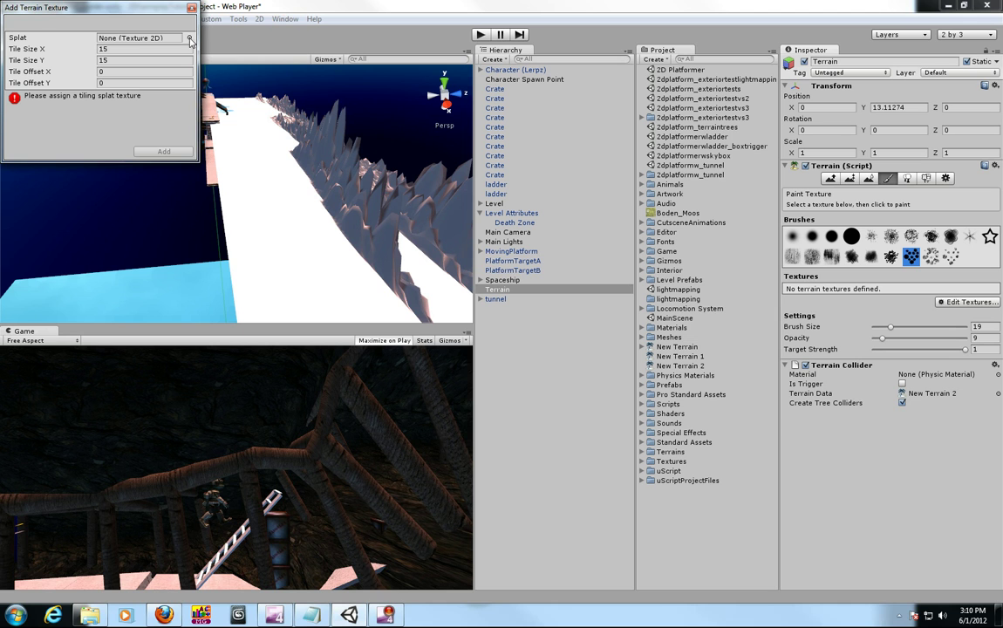
left_click(189, 38)
left_click_drag(119, 67, 122, 67)
double_click(59, 87)
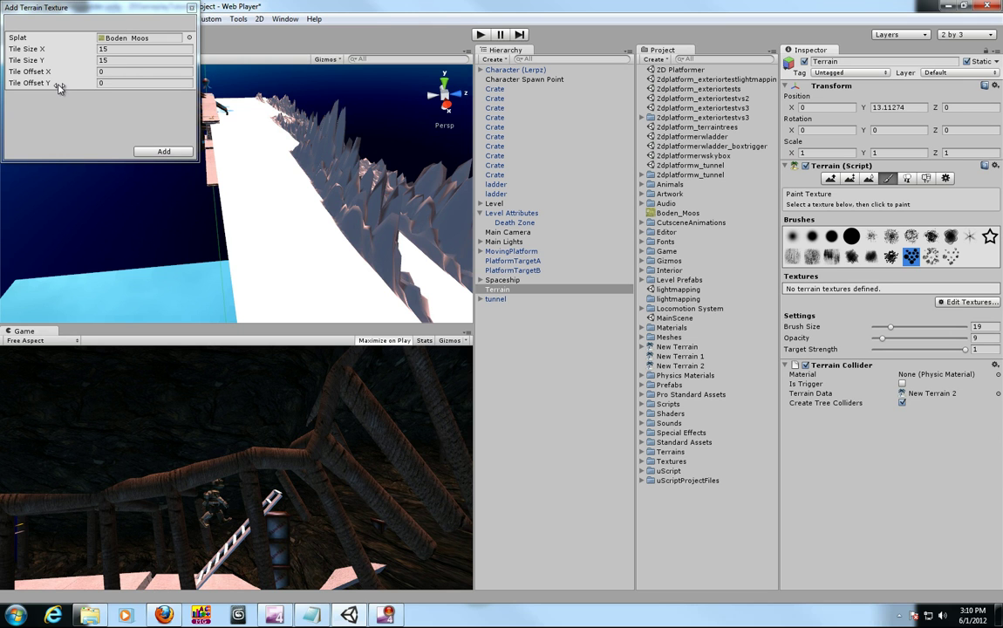
left_click(163, 152)
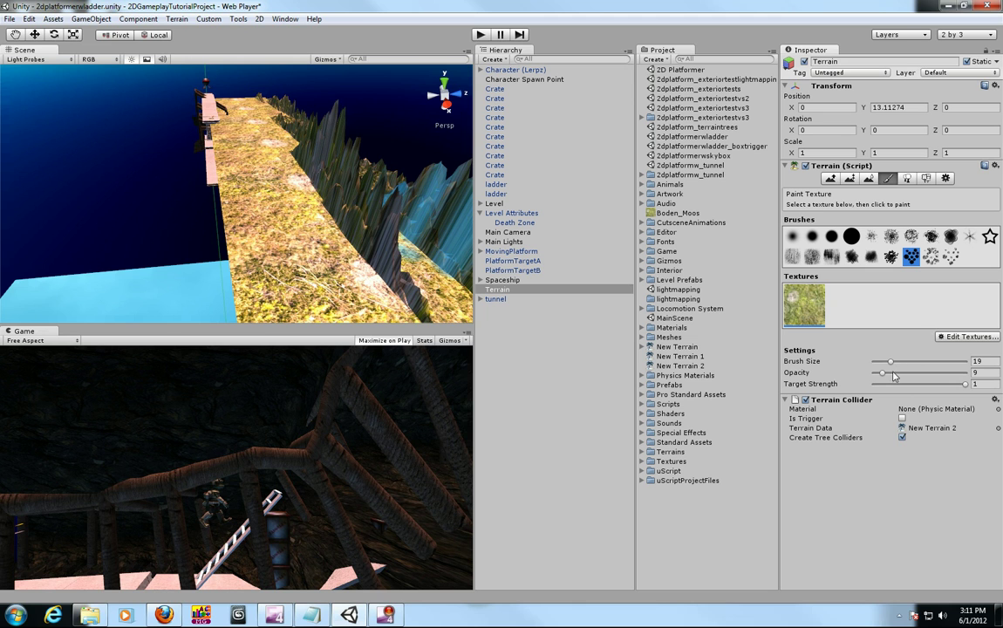
- Choose the sparse dotted brush and add rock1 as the second terrain texture
left_click(950, 256)
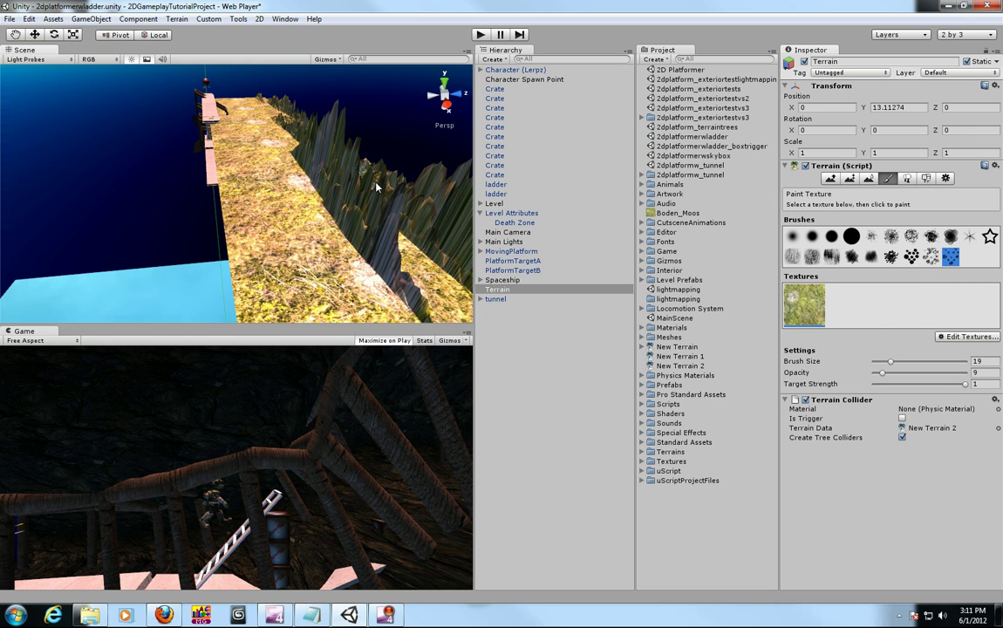
left_click(958, 338)
left_click(919, 338)
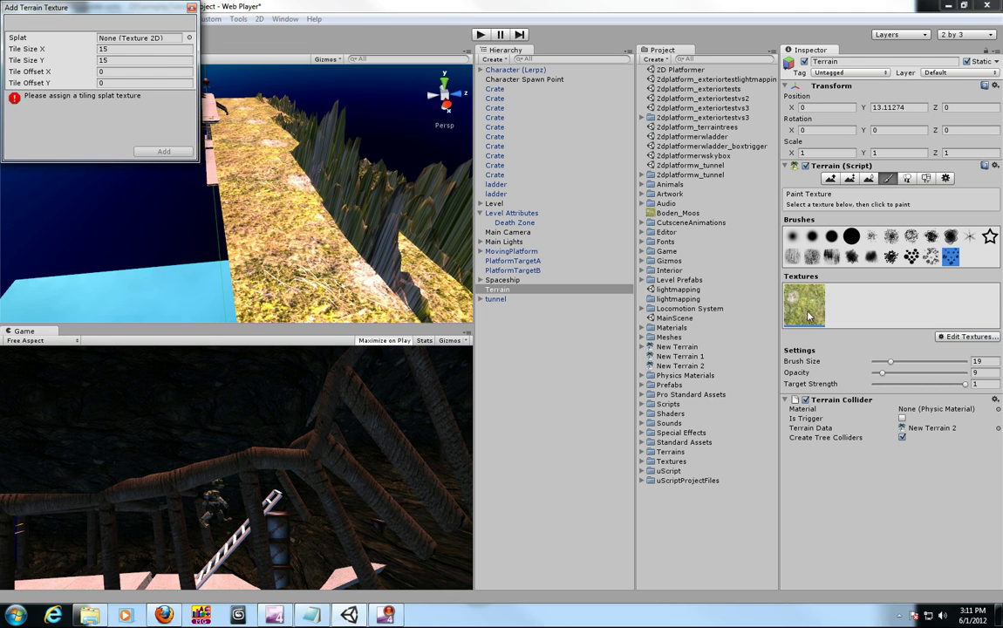
left_click(189, 38)
left_click_drag(119, 66, 125, 131)
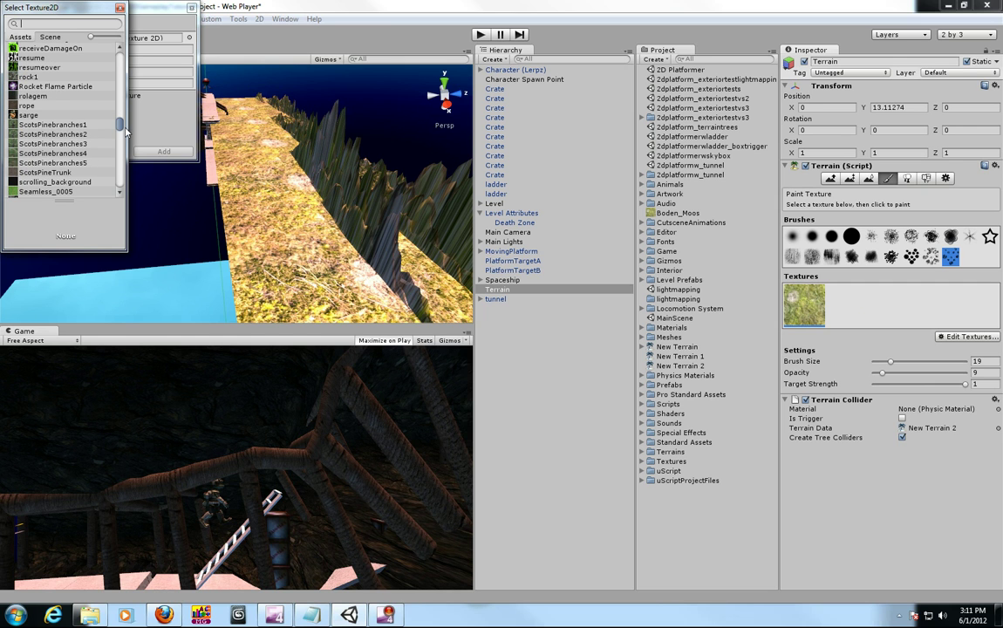
left_click(29, 77)
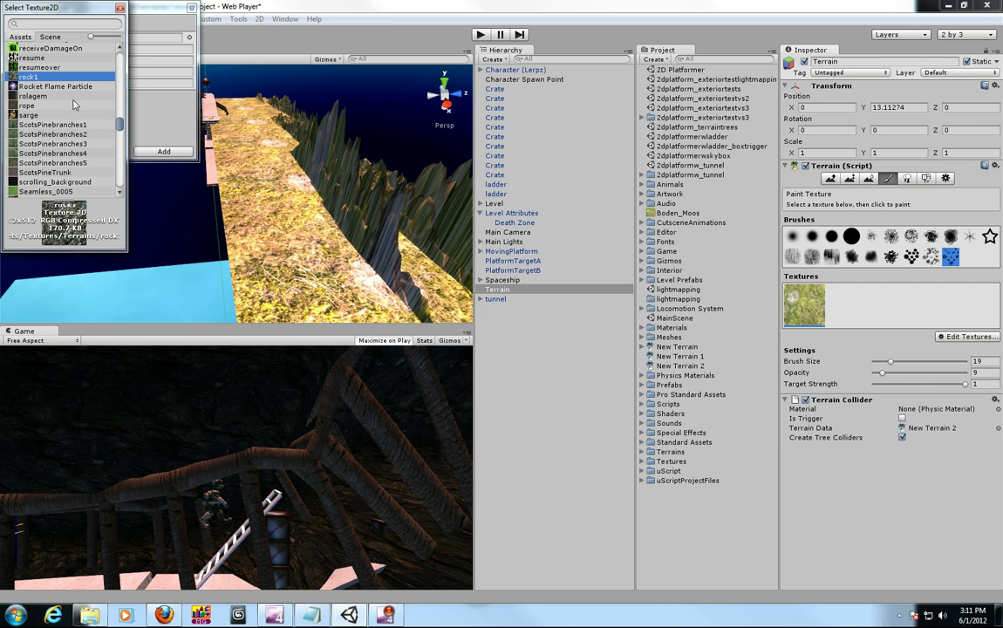
left_click(163, 157)
left_click(164, 154)
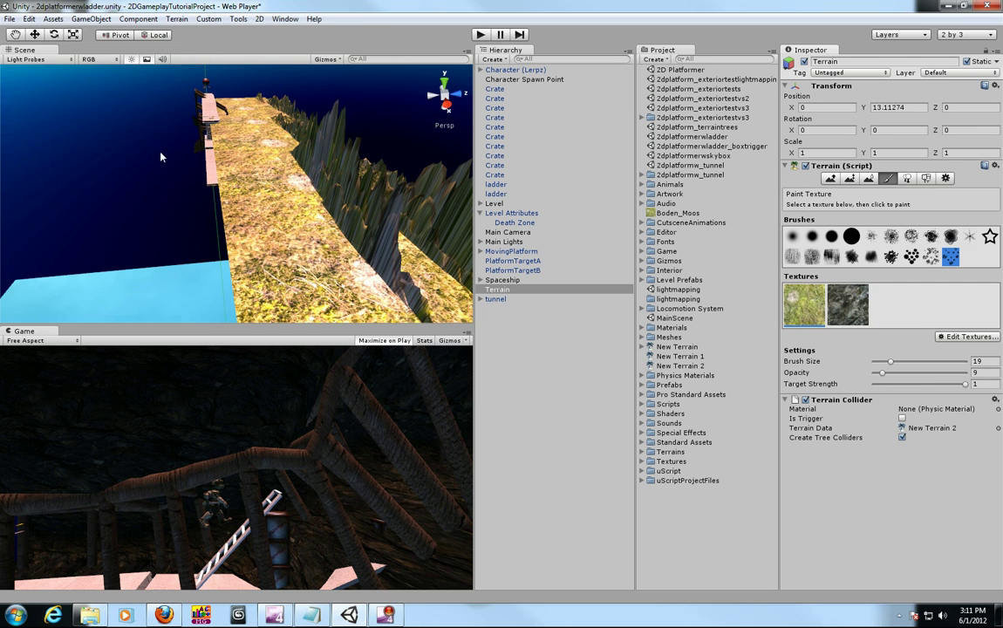
- Set the rock1 texture's tile size to 30 in both X and Y
double_click(851, 315)
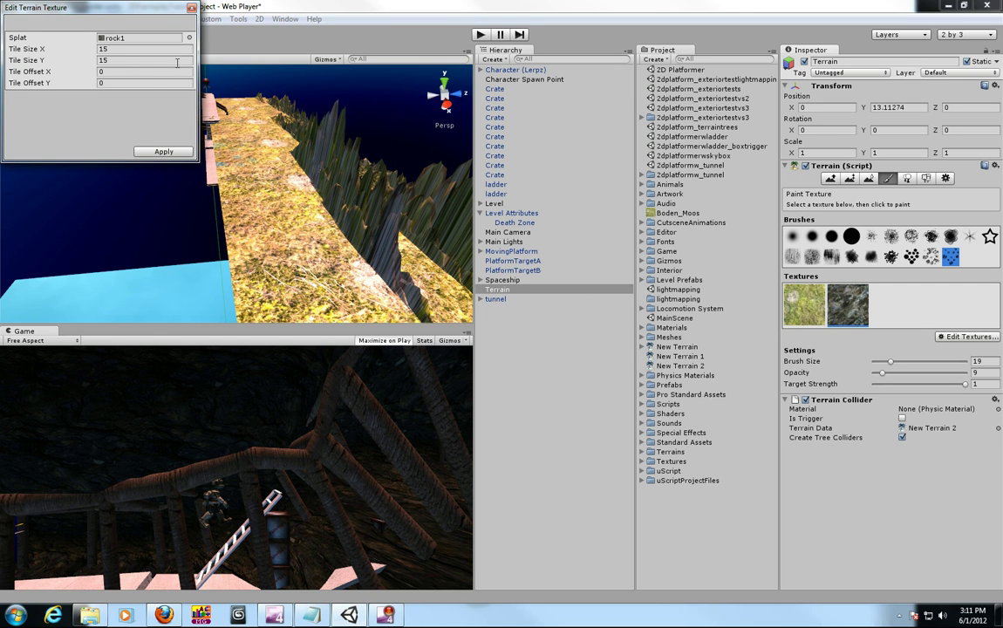
left_click_drag(120, 50, 96, 52)
type("30")
key("Tab")
type("30")
key("Tab")
left_click(176, 154)
- Paint the rock1 texture over the mountains and nearby ground with the brush opacity at 67
left_click_drag(159, 136, 317, 176, "alt")
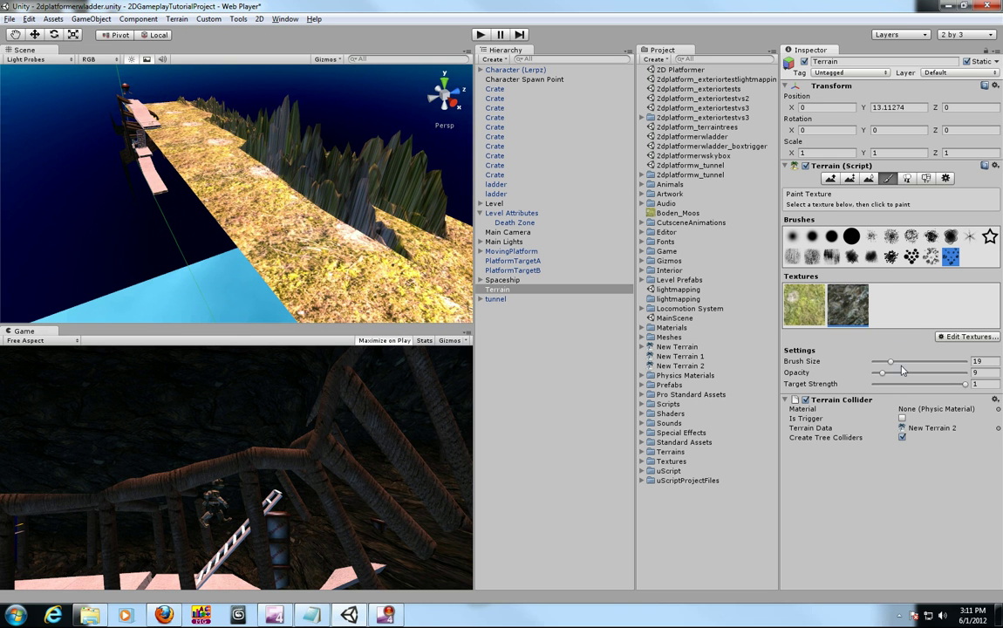
left_click_drag(881, 375, 934, 372)
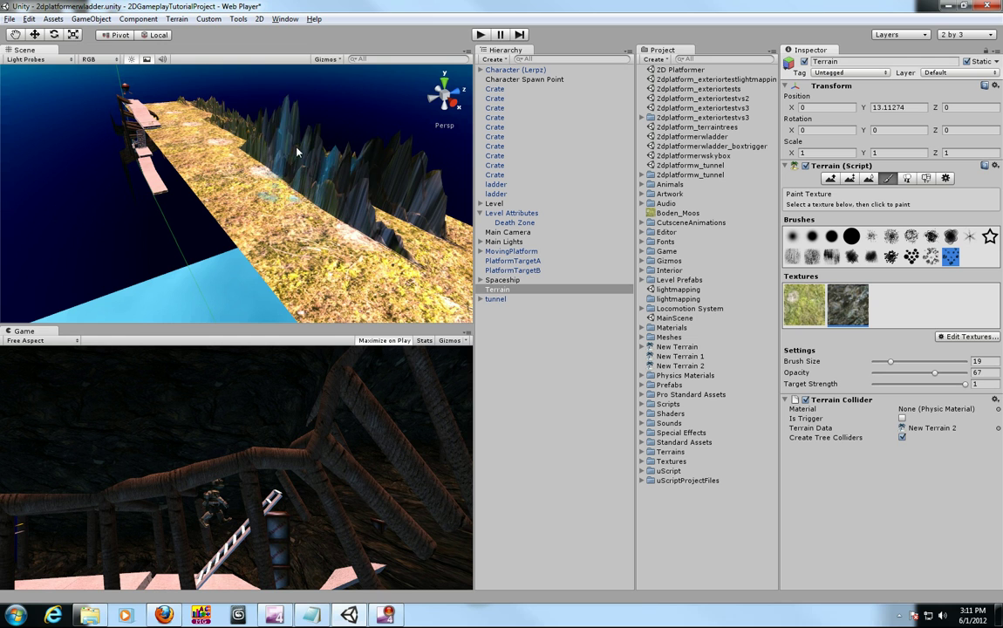
mouse_move(340, 182)
left_mouse_down()
mouse_move(226, 157)
mouse_move(174, 111)
mouse_move(166, 132)
mouse_move(259, 202)
mouse_move(367, 259)
mouse_move(417, 270)
left_mouse_up()
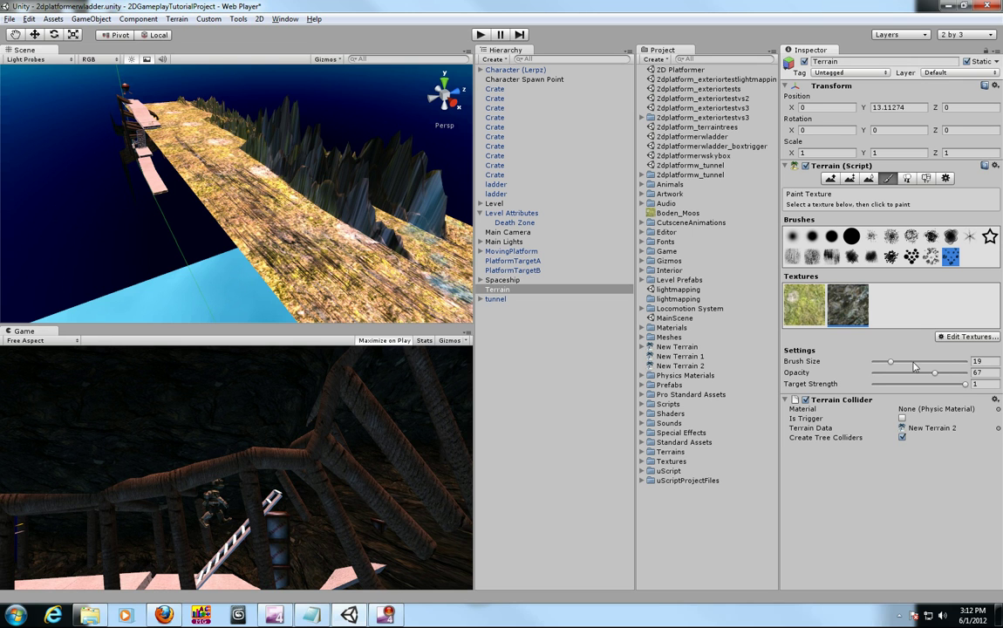
- Paint more rock1 over the terrain with brush size 26 and opacity 29, and reselect the Boden_Moos texture
left_click_drag(892, 365, 901, 374)
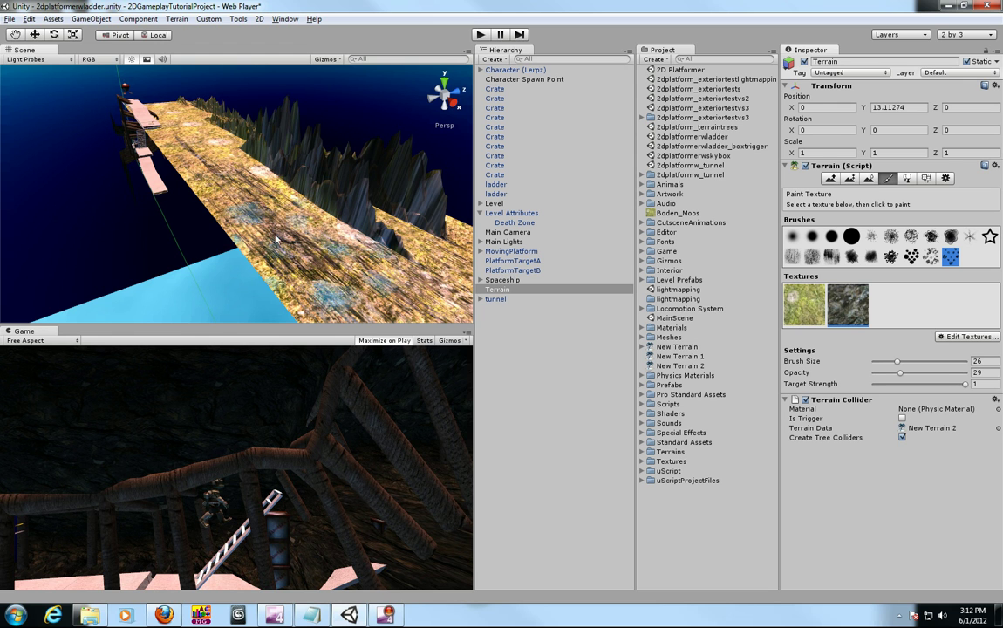
mouse_move(258, 130)
left_mouse_down()
mouse_move(438, 199)
mouse_move(301, 155)
mouse_move(215, 102)
mouse_move(374, 183)
mouse_move(255, 128)
mouse_move(366, 221)
left_mouse_up()
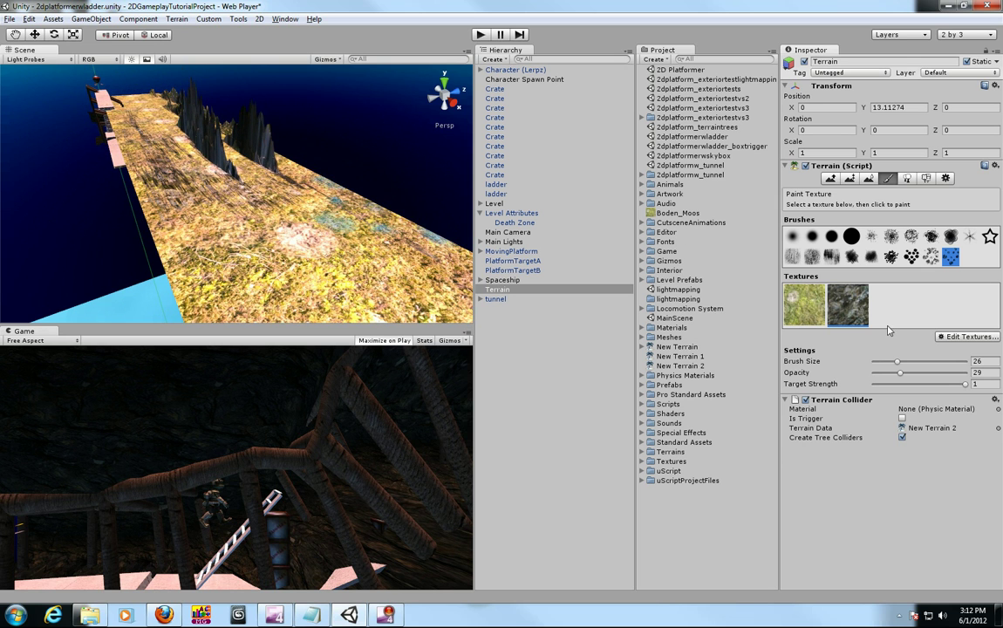
left_click(812, 319)
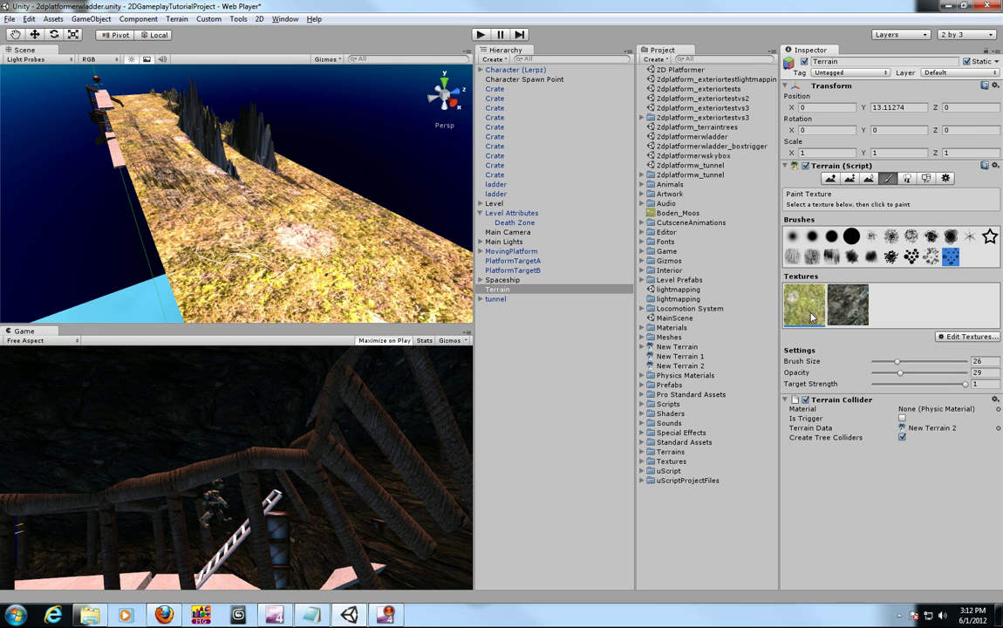
- Try a tile size of 30 for the Boden_Moos texture, and settle on 2 in both X and Y
left_click(971, 338)
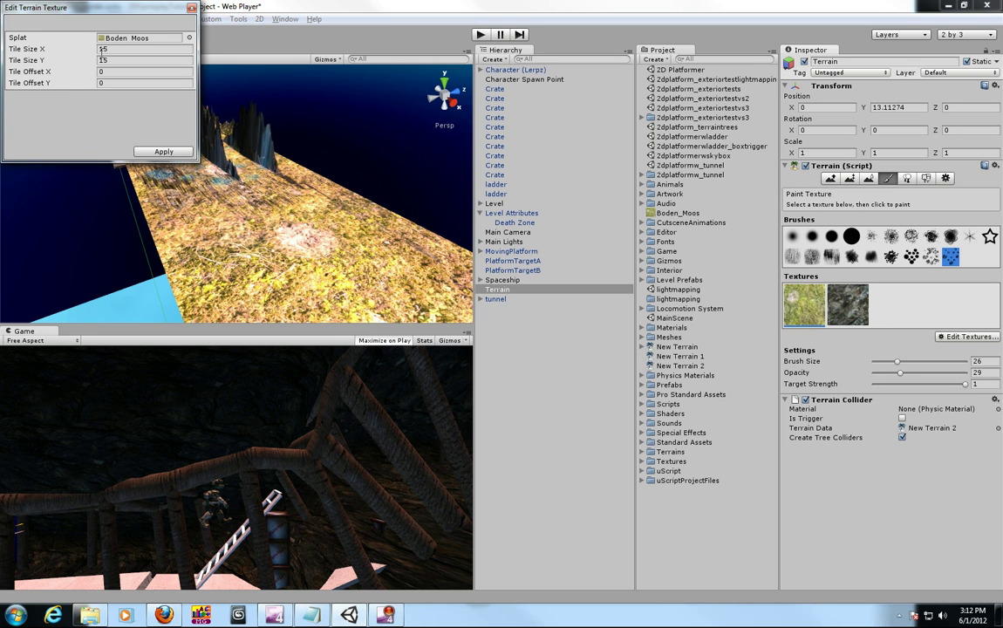
left_click(118, 48)
type("30")
key("Tab")
type("30")
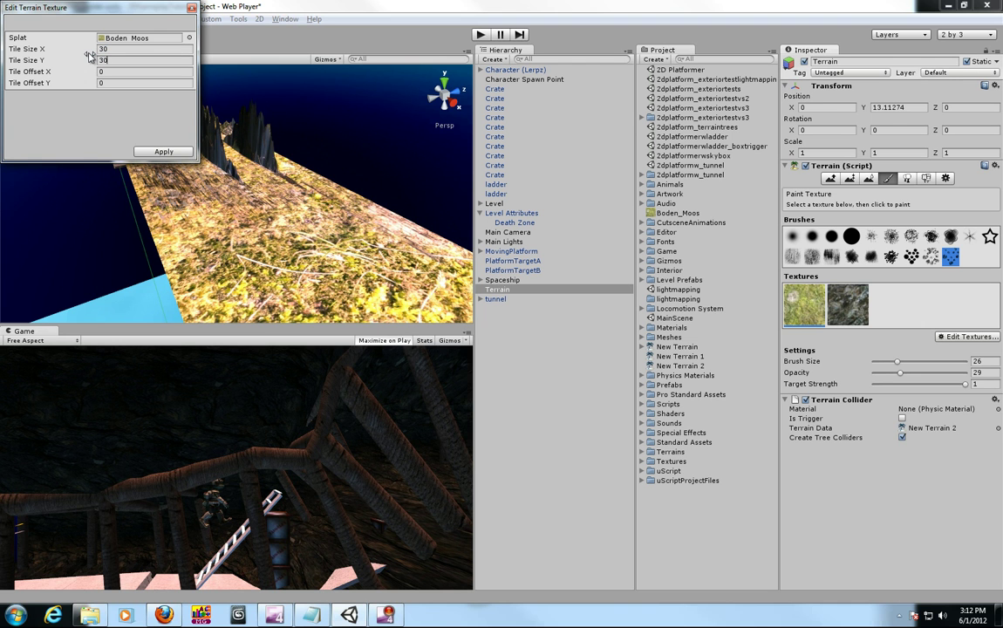
key("shift+Tab")
type("2")
key("Tab")
type("2")
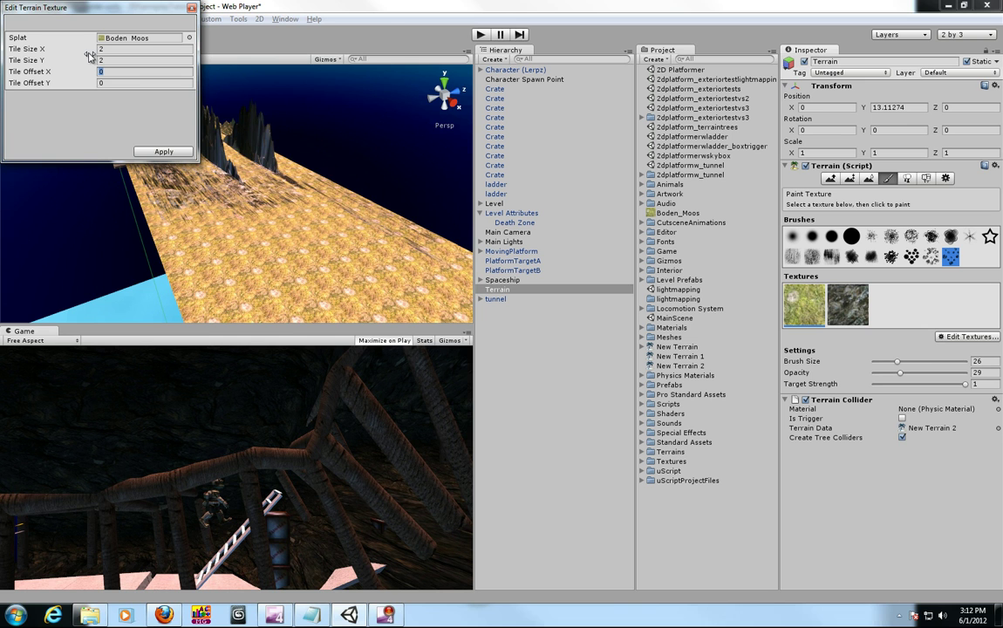
left_click(164, 151)
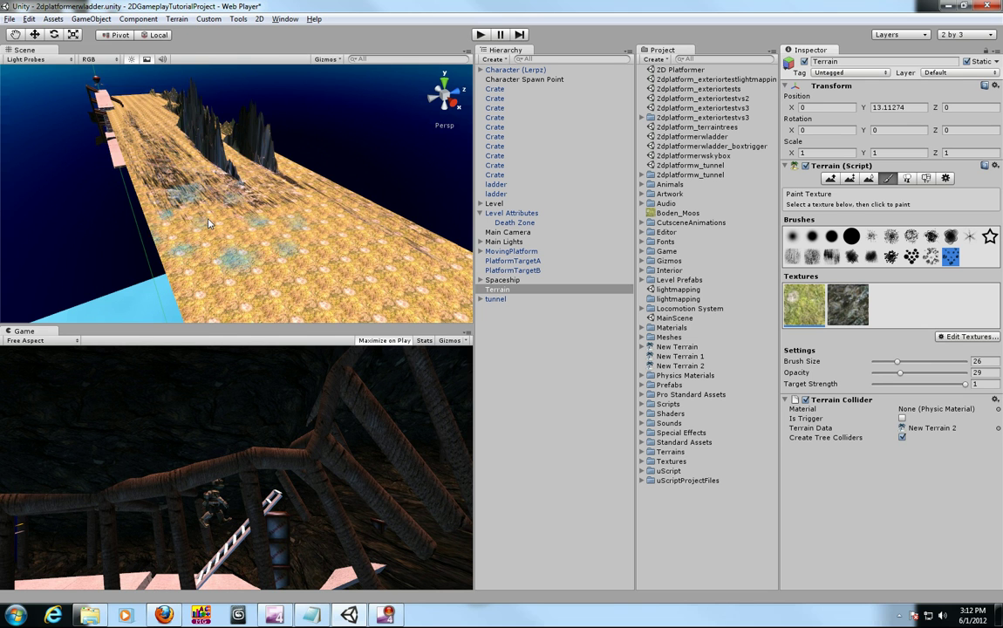
- Paint the rock1 texture over the ground strip in front of the mountains
scroll(211, 217, "up", 3)
scroll(212, 218, "down", 3)
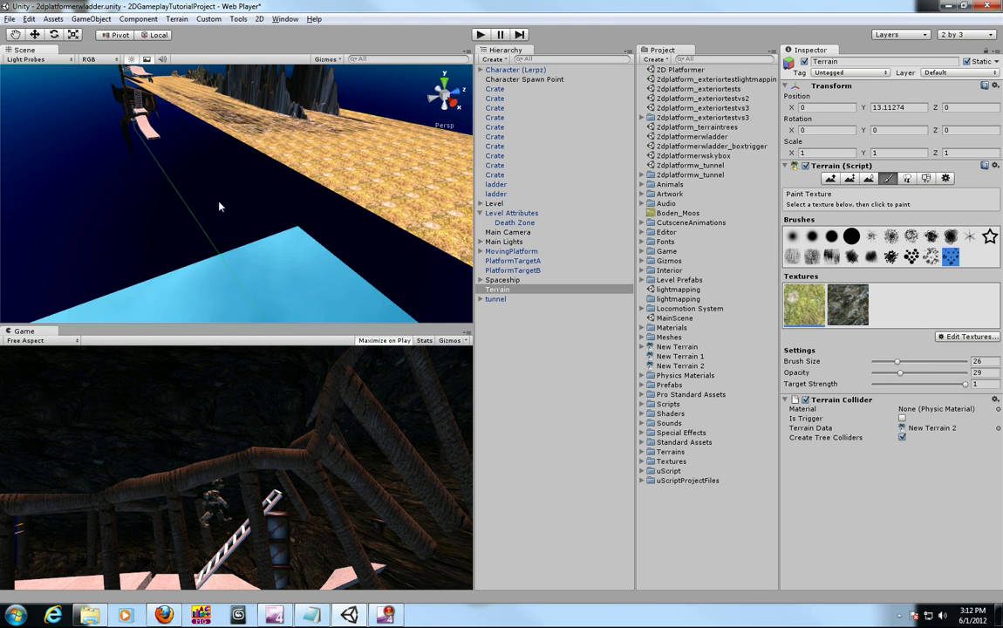
left_click_drag(212, 218, 274, 192, "alt")
scroll(275, 192, "up", 6)
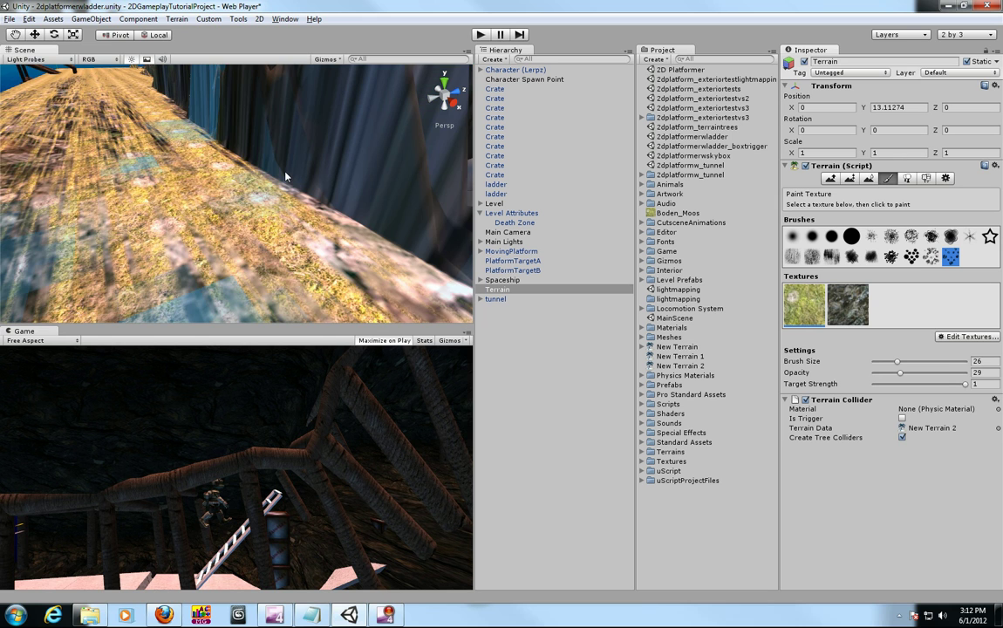
scroll(285, 177, "down", 5)
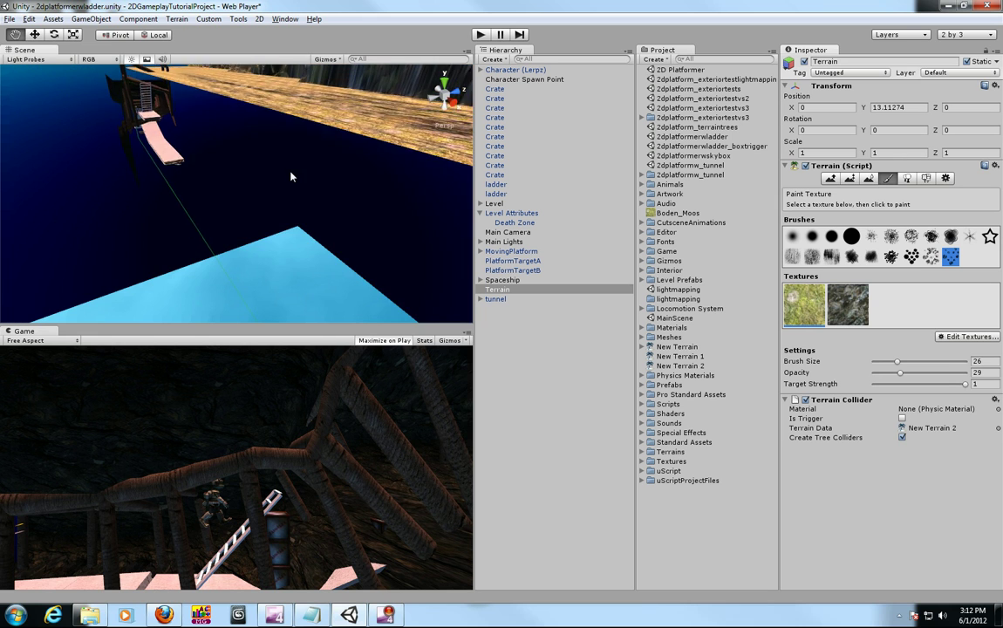
left_click(845, 309)
mouse_move(403, 244)
left_mouse_down()
mouse_move(277, 192)
mouse_move(187, 93)
mouse_move(245, 97)
mouse_move(298, 157)
mouse_move(271, 197)
mouse_move(269, 231)
mouse_move(229, 168)
mouse_move(311, 158)
mouse_move(285, 186)
left_mouse_up()
middle_click_drag(285, 186, 264, 191)
- Add the tree_high_b prefab as the terrain's first tree type
left_click(908, 179)
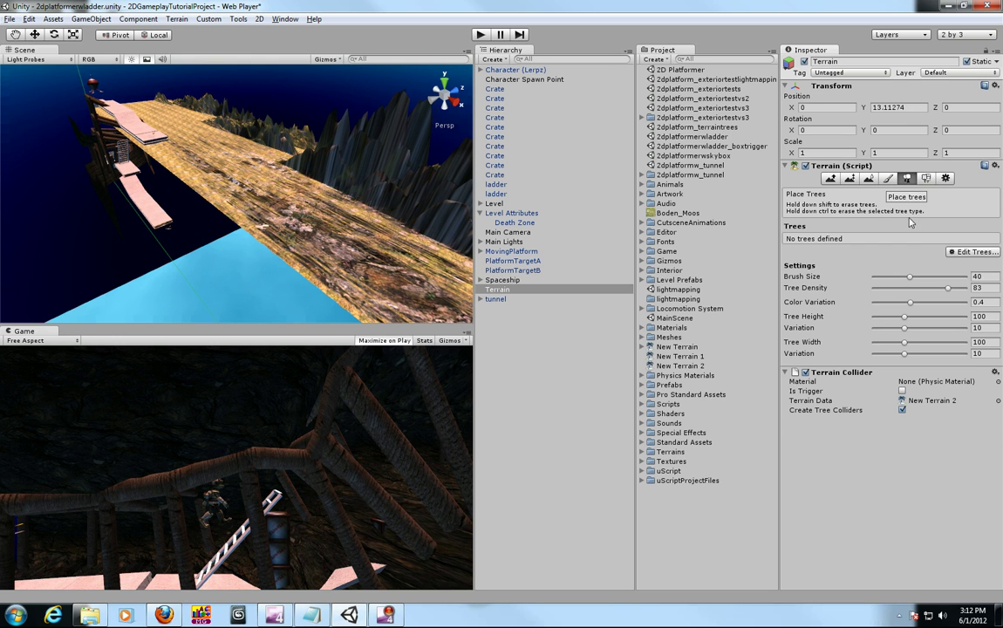
left_click(959, 252)
left_click(958, 254)
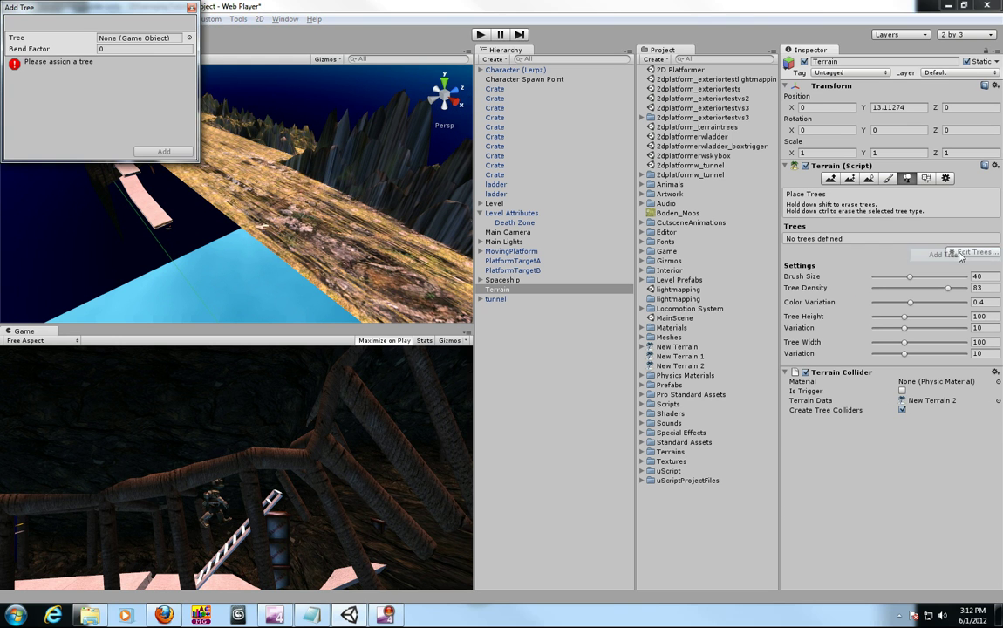
left_click(189, 38)
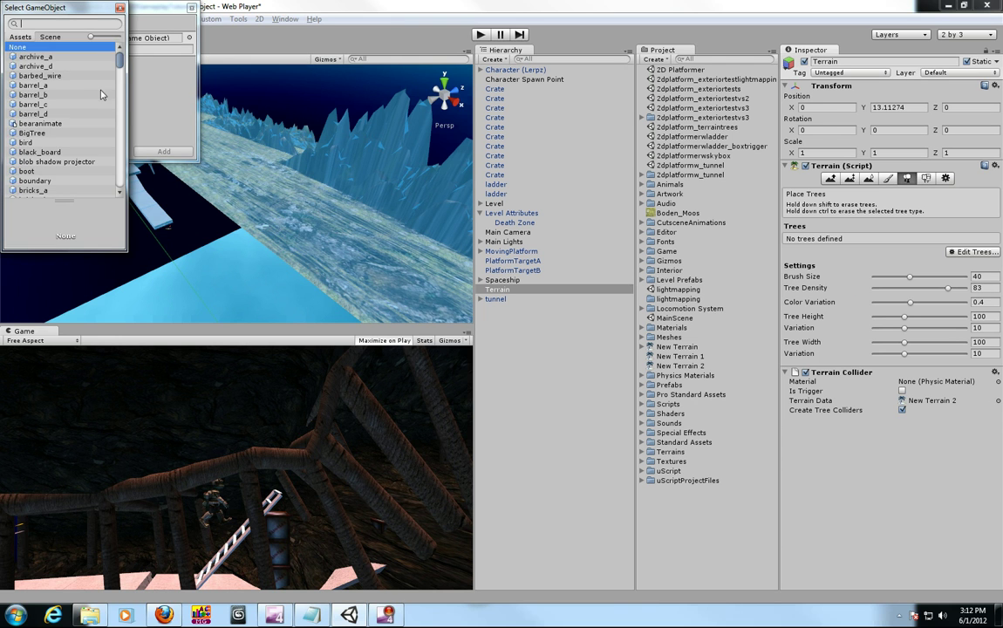
left_click_drag(119, 66, 119, 171)
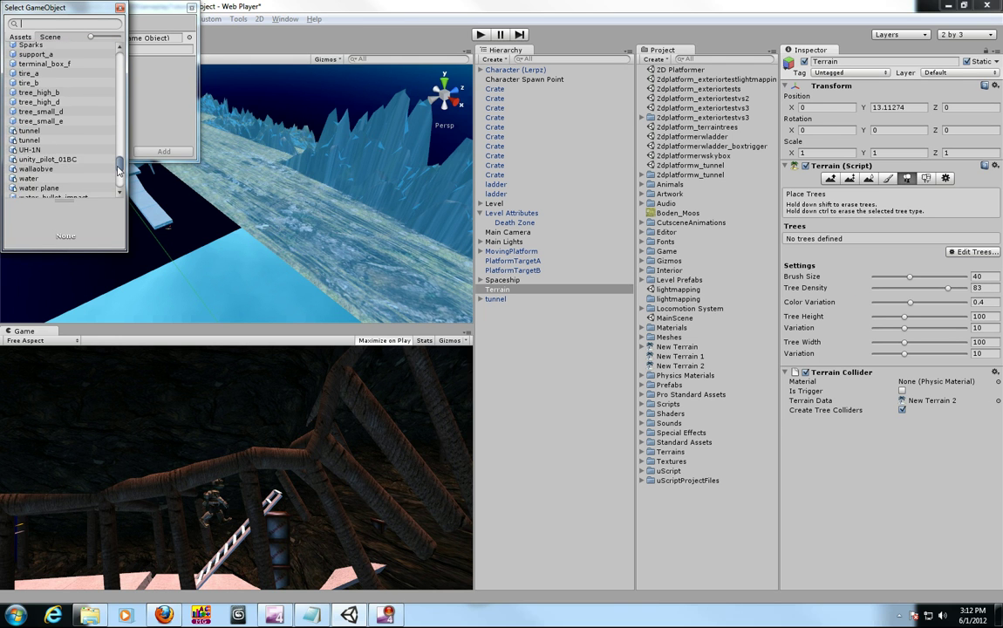
left_click(40, 93)
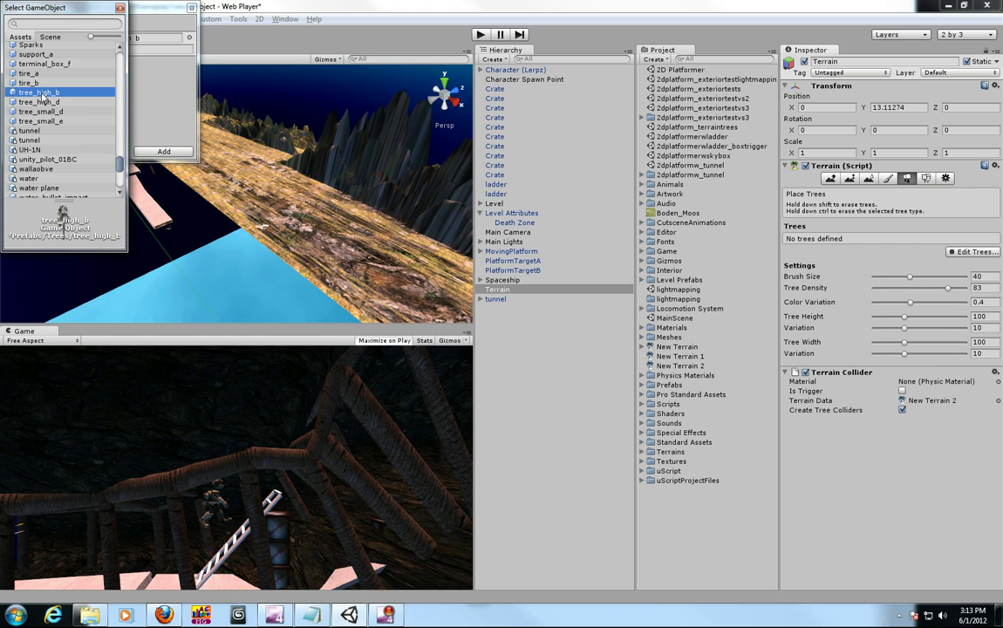
double_click(40, 94)
left_click(156, 149)
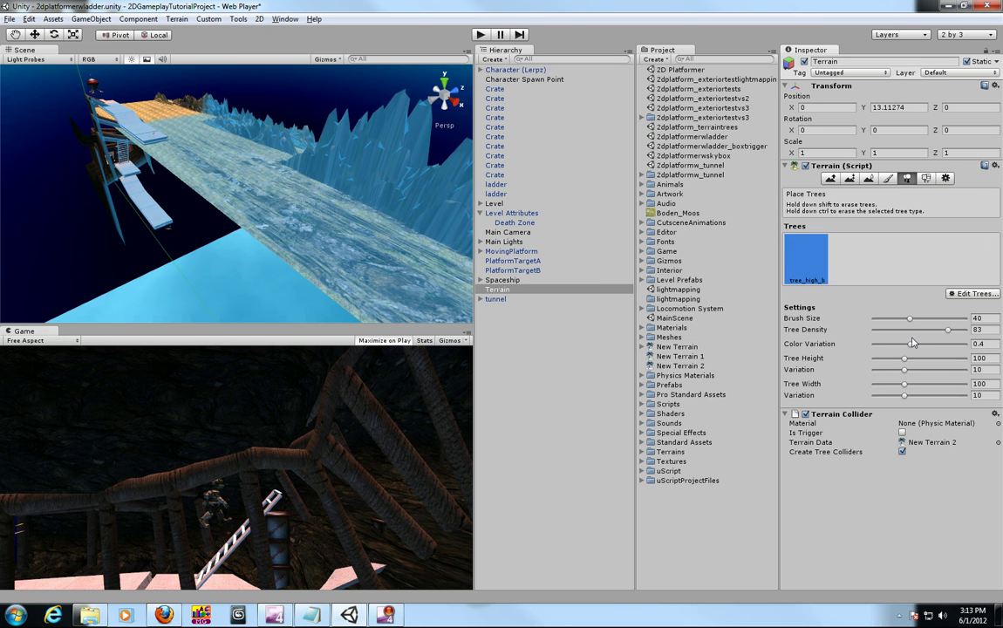
- Place tree_high_b trees in a row along the foot of the mountains with brush size 2.5
left_click_drag(913, 322, 894, 321)
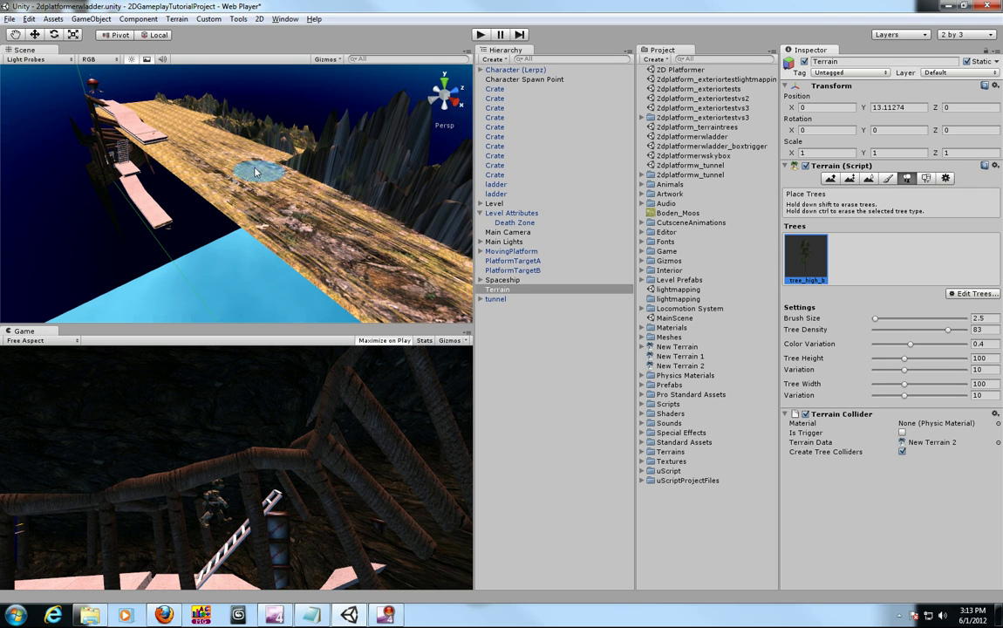
mouse_move(223, 149)
left_mouse_down()
mouse_move(179, 123)
mouse_move(307, 194)
left_mouse_up()
middle_click_drag(408, 246, 293, 215)
mouse_move(319, 225)
left_mouse_down()
mouse_move(279, 196)
mouse_move(262, 166)
left_mouse_up()
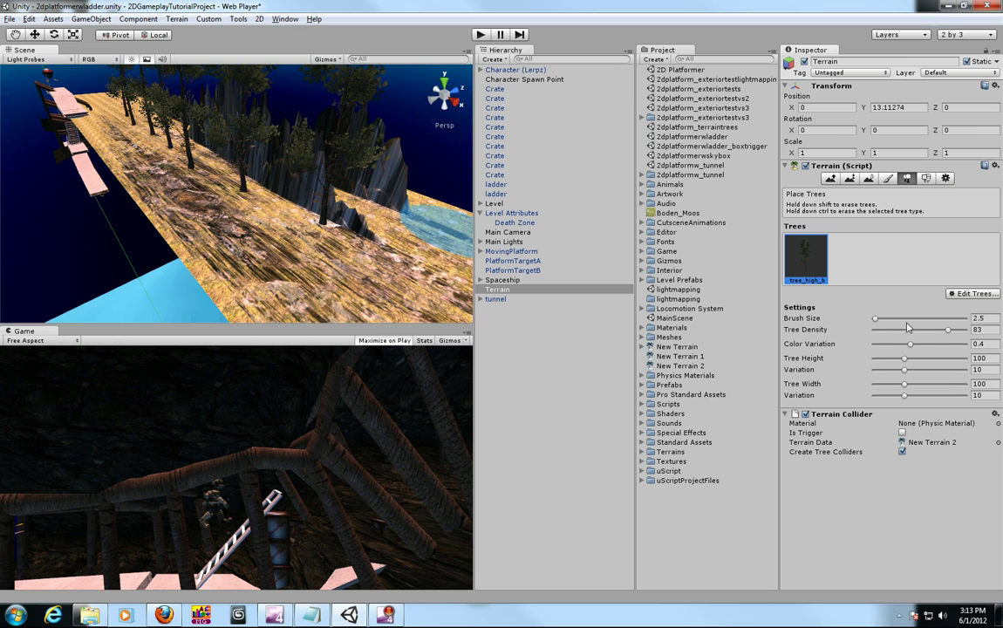
- Adjust the tree brush to size 5.1 and the tree density to 40
left_click_drag(875, 320, 880, 324)
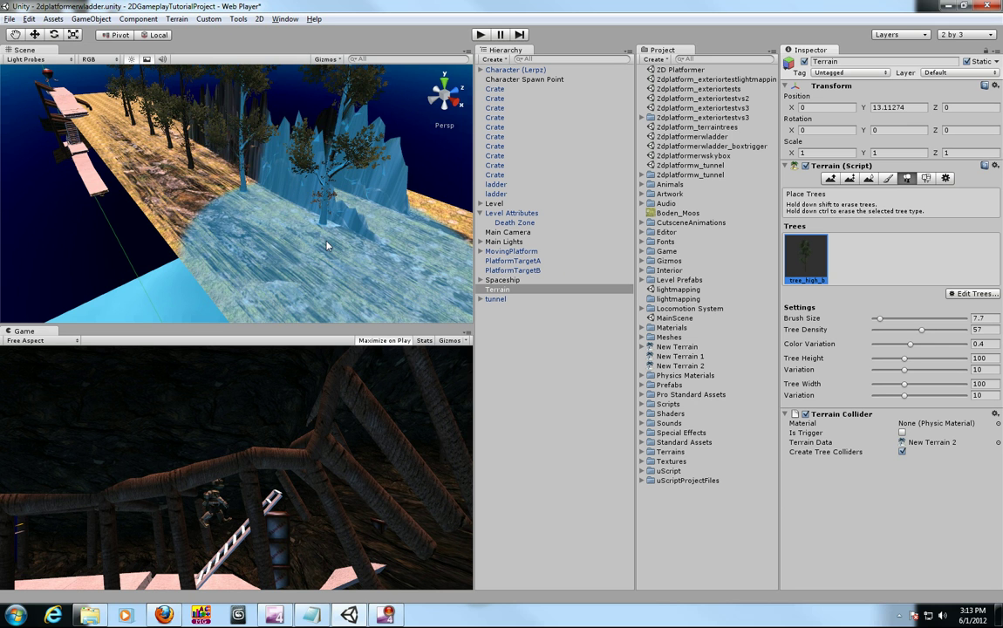
scroll(374, 237, "down", 5)
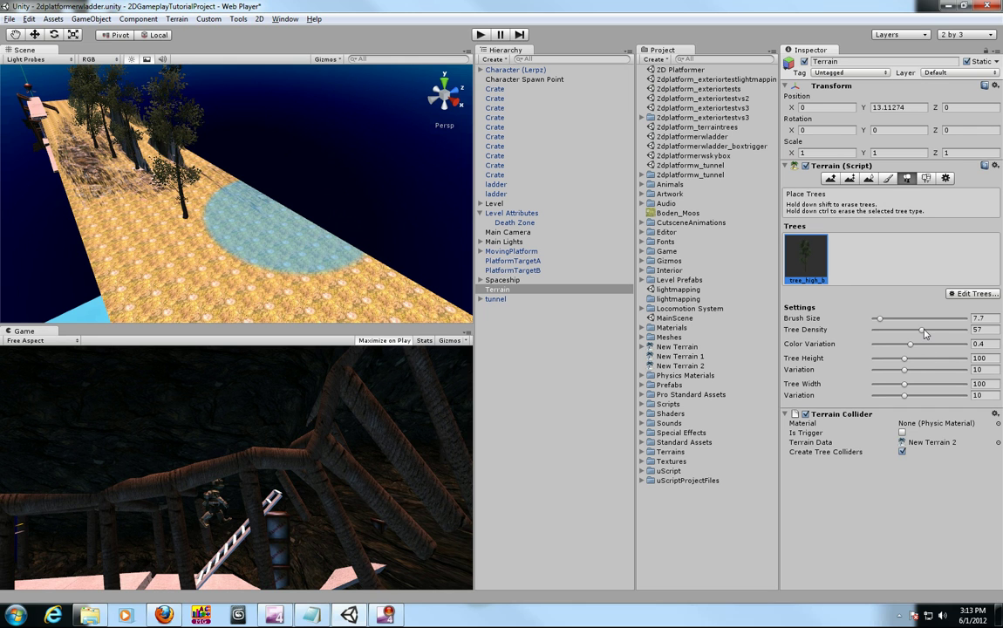
left_click_drag(924, 334, 911, 334)
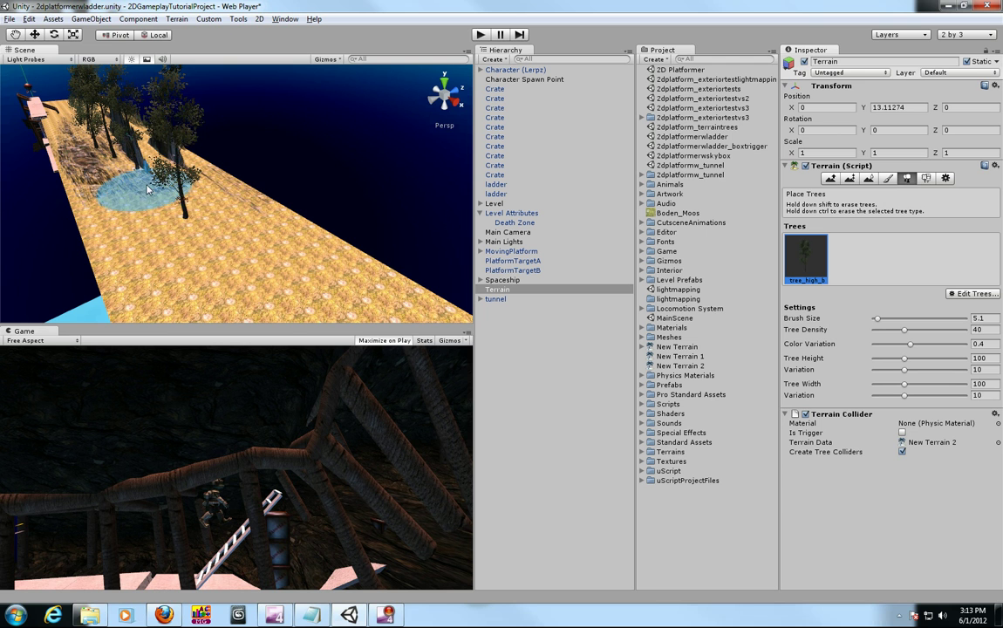
scroll(175, 204, "up", 5)
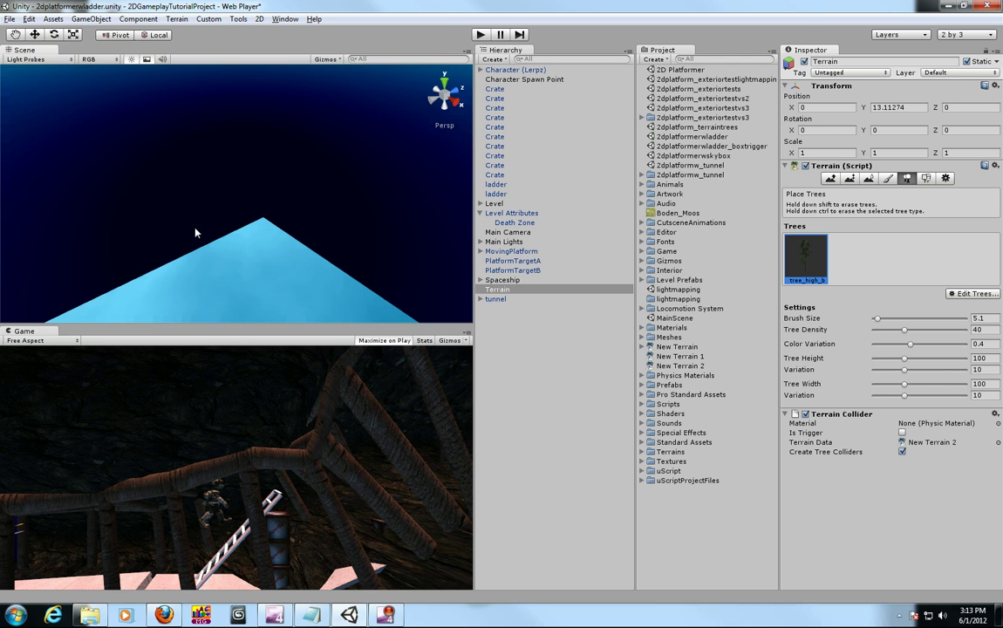
scroll(201, 227, "down", 5)
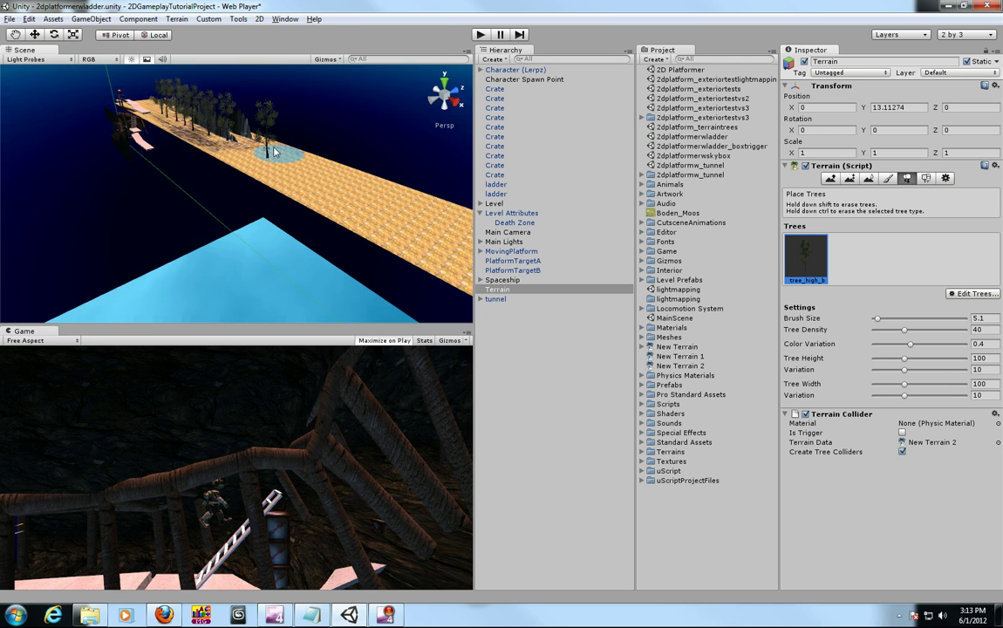
- Add the tree_small_e prefab as a second tree type for the terrain
left_click(972, 293)
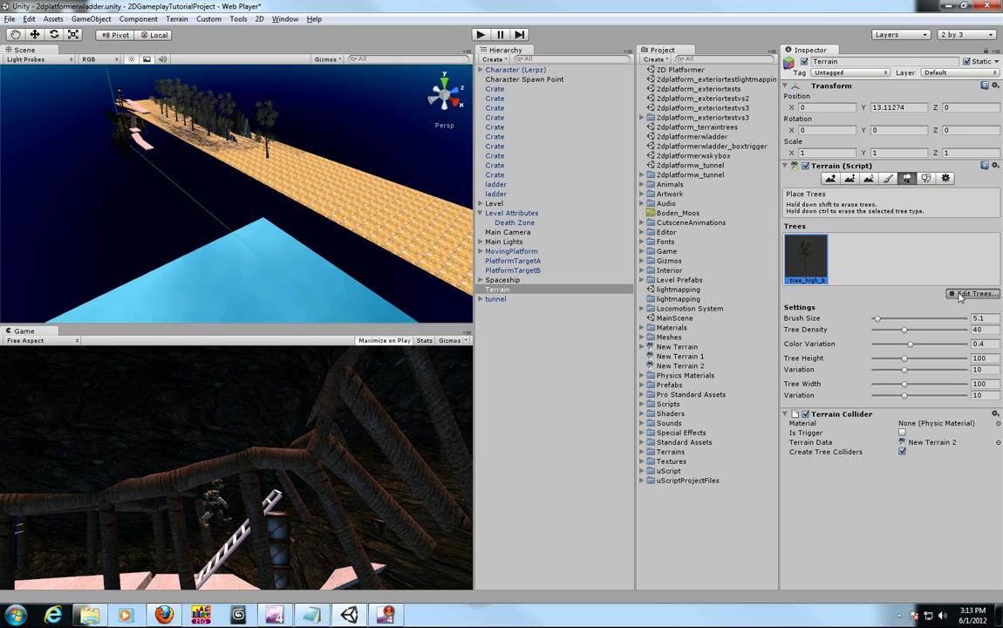
left_click(877, 292)
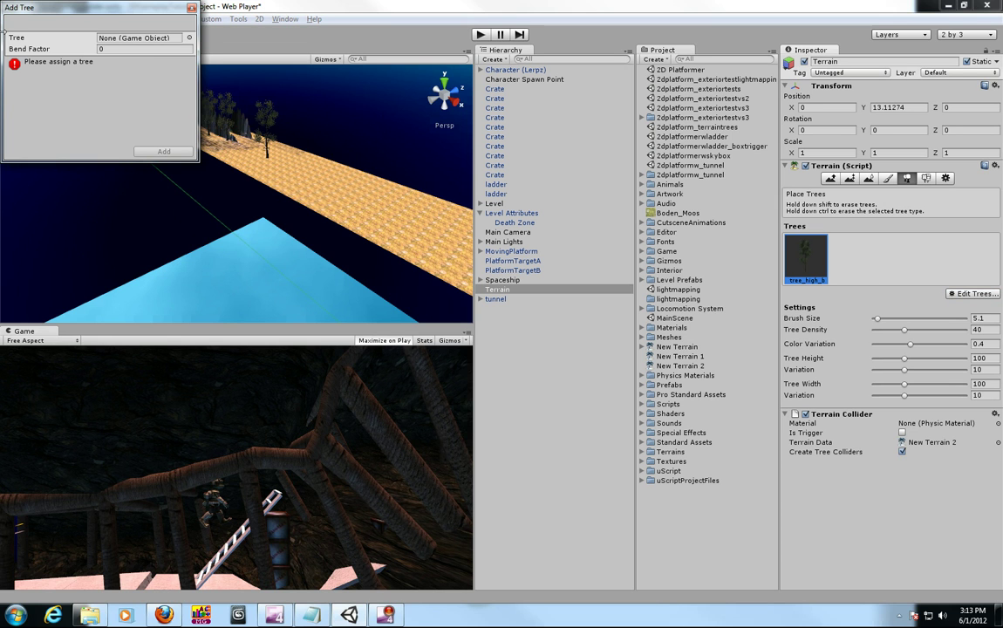
left_click(189, 37)
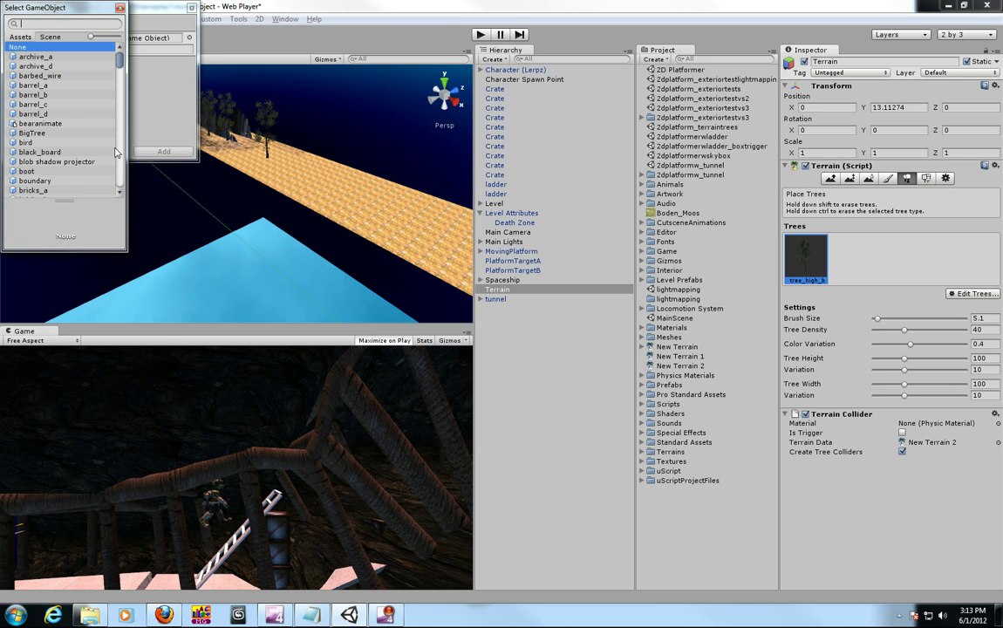
scroll(114, 148, "down", 8)
left_click_drag(120, 87, 120, 170)
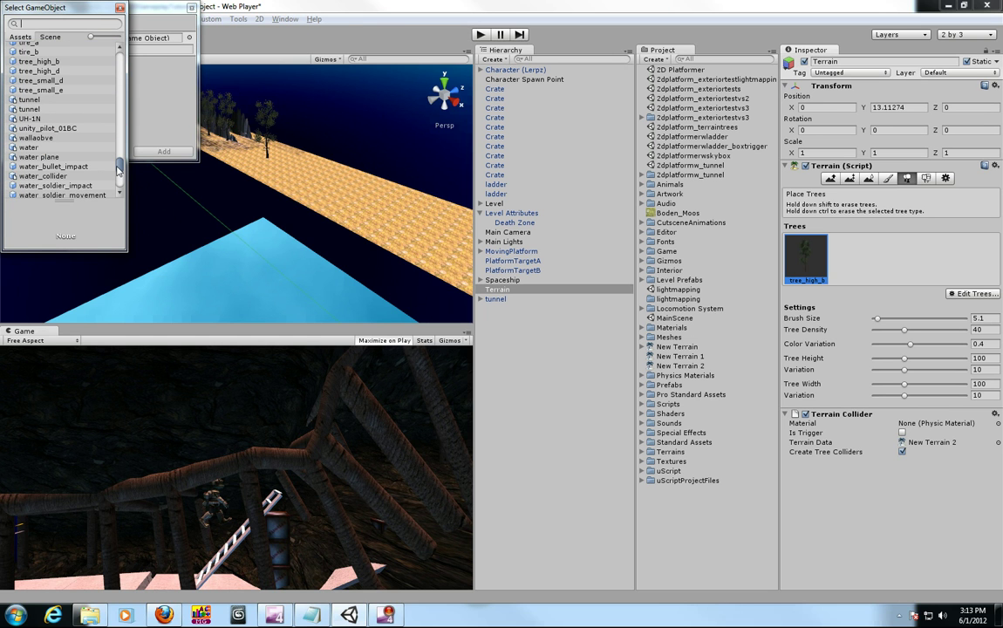
left_click(50, 81)
left_click(48, 90)
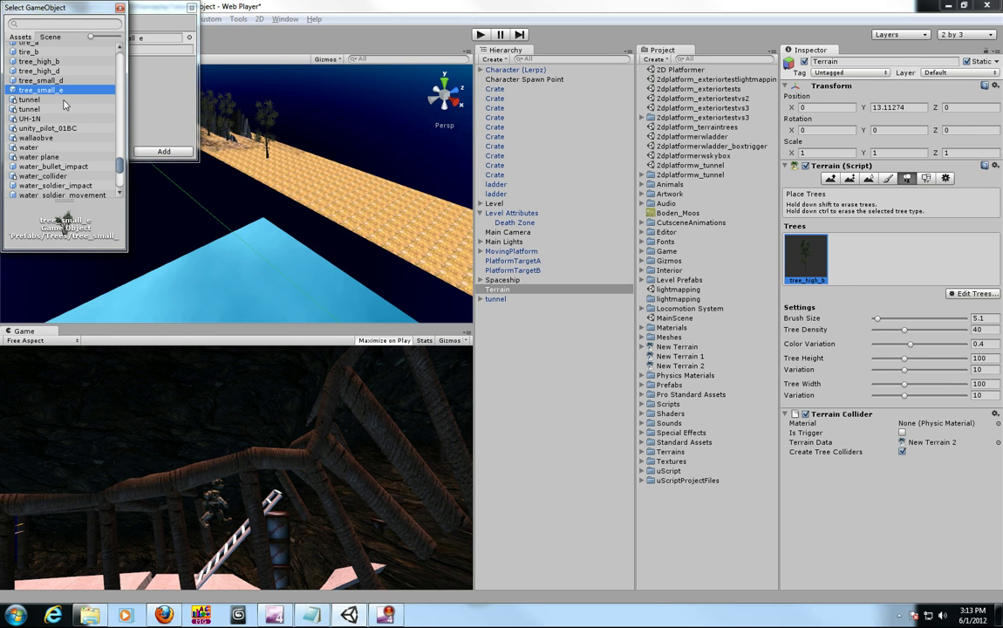
double_click(54, 90)
left_click(153, 148)
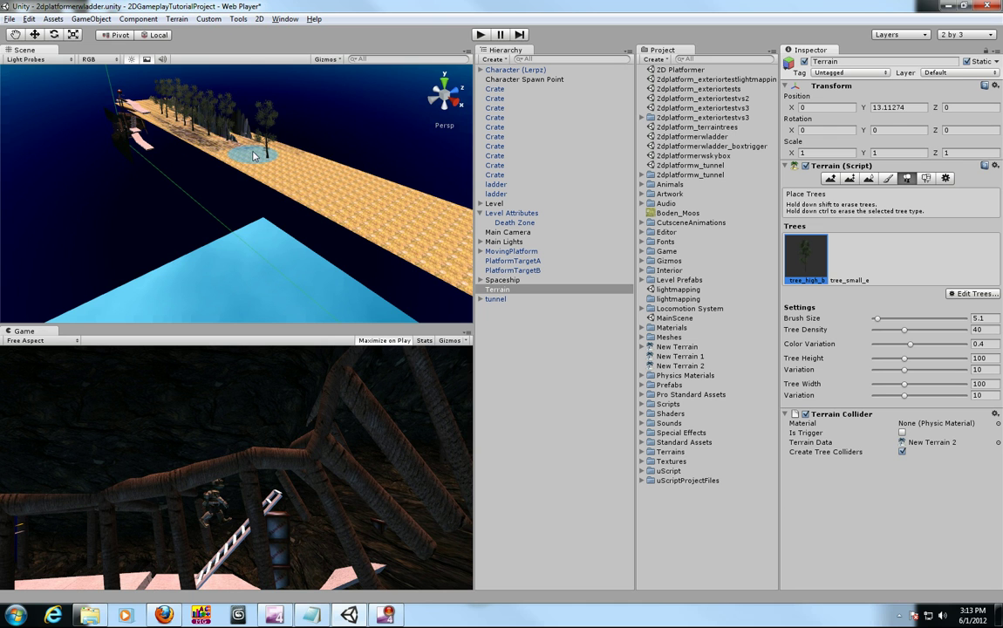
- Try filling the terrain with tree_high_b trees at brush size 29, and undo the placements
scroll(253, 152, "up", 5)
scroll(262, 151, "down", 5)
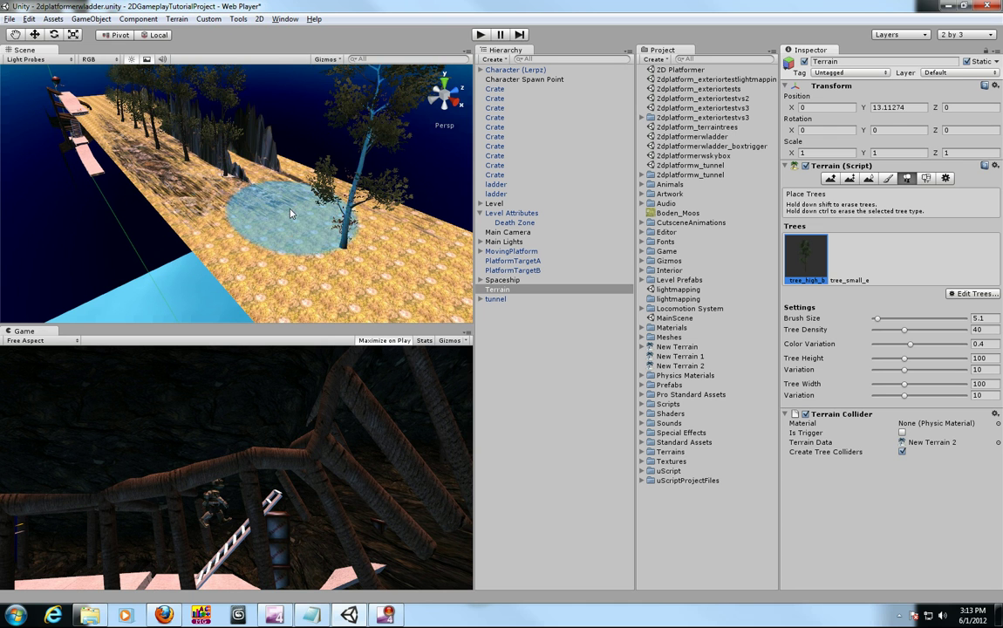
left_click_drag(878, 319, 899, 320)
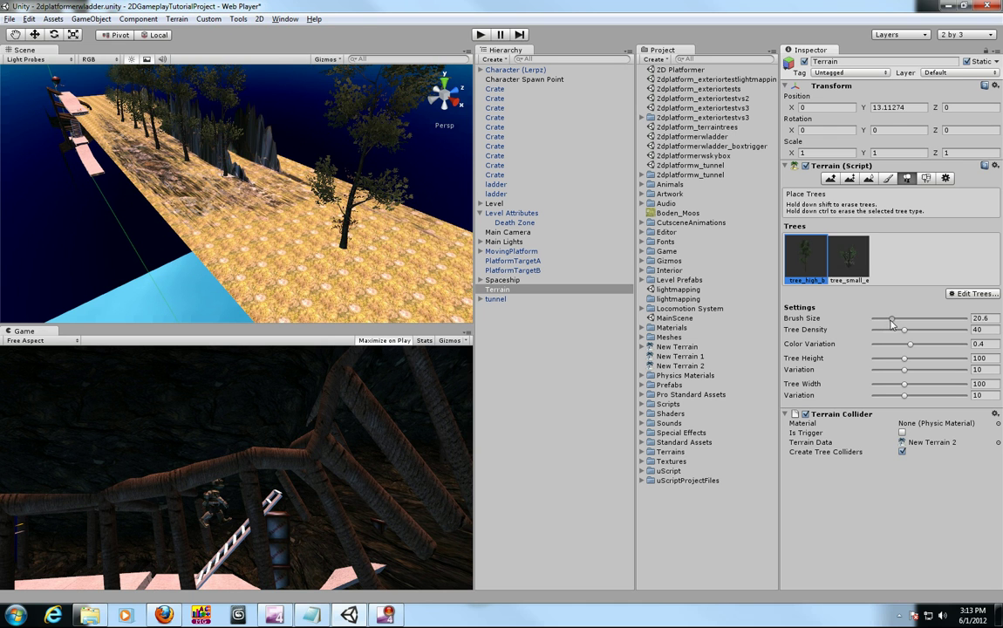
mouse_move(253, 192)
left_mouse_down()
mouse_move(286, 225)
mouse_move(369, 242)
left_mouse_up()
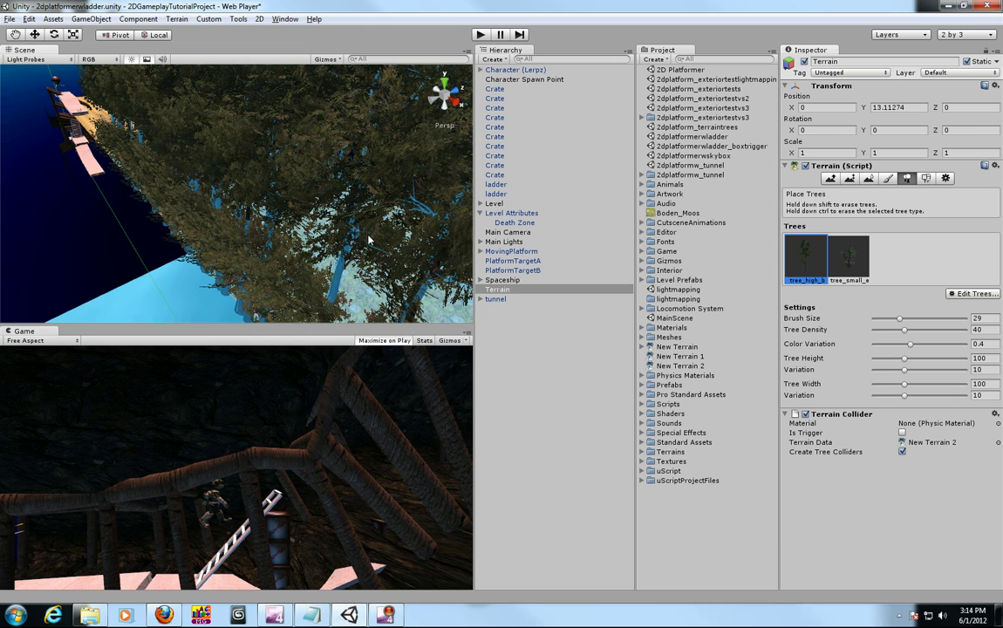
key("ctrl+z")
key("ctrl+z")
scroll(352, 240, "down", 3)
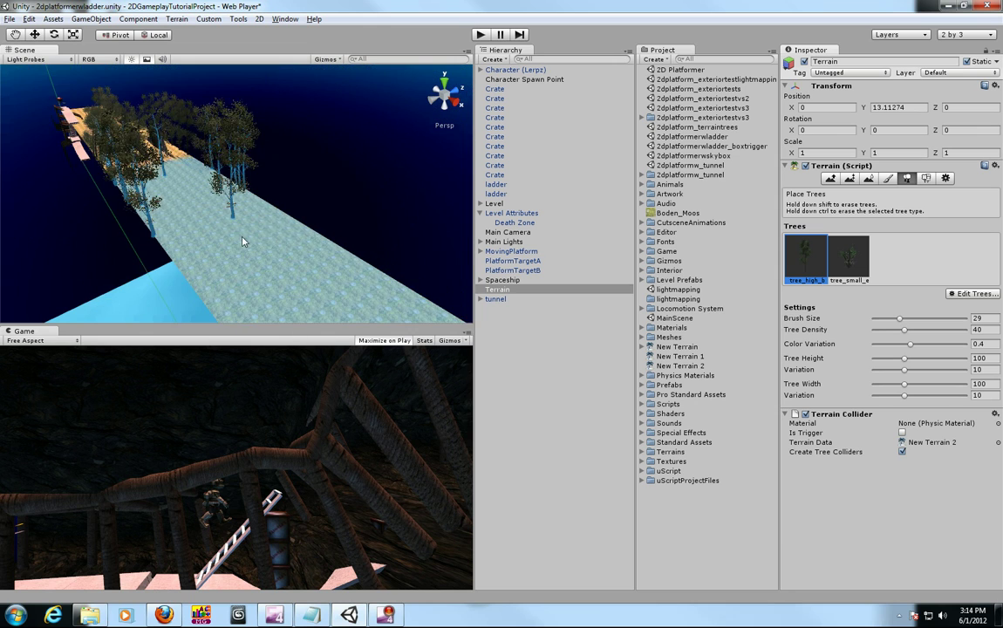
mouse_move(221, 216)
left_mouse_down()
mouse_move(329, 242)
mouse_move(370, 239)
left_mouse_up()
key("ctrl+z")
key("ctrl+z")
- Place tree_small_e trees across the open ground beyond the mountains with brush size 8.9
left_click_drag(903, 324, 888, 324)
left_click(851, 278)
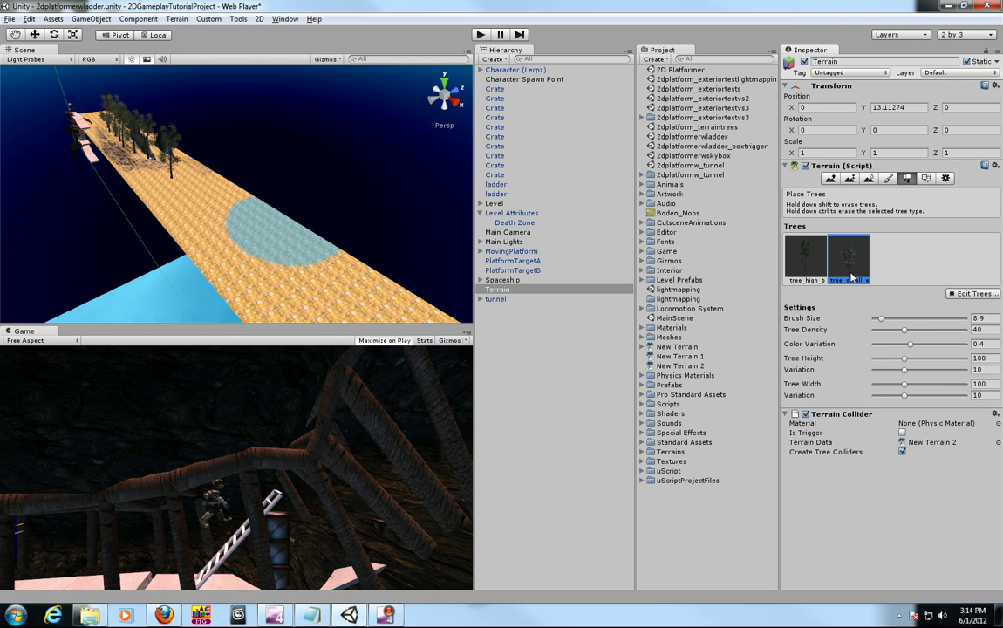
mouse_move(257, 218)
left_mouse_down()
mouse_move(218, 196)
mouse_move(182, 199)
left_mouse_up()
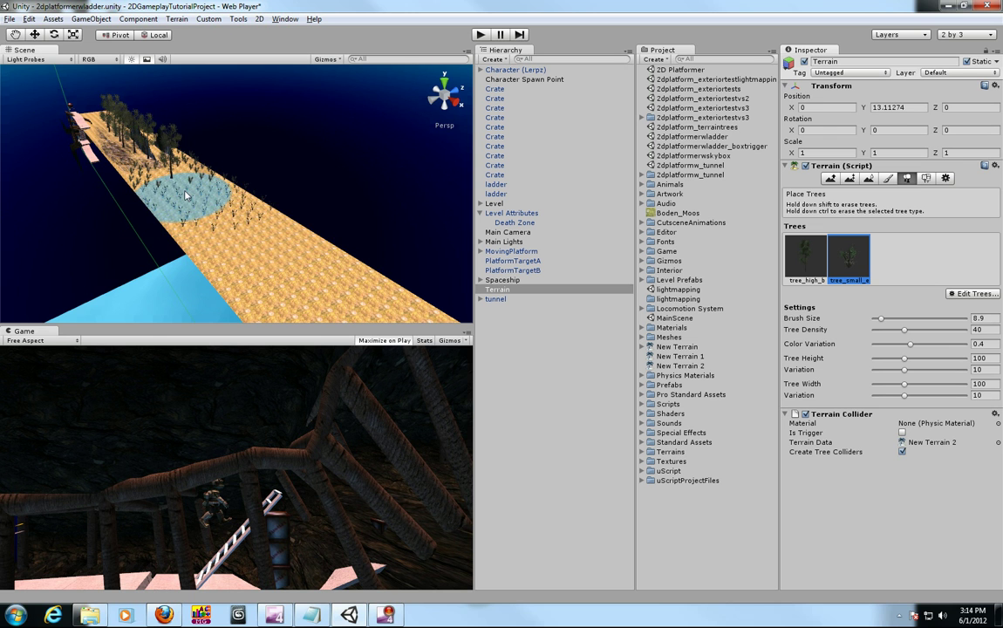
scroll(135, 161, "up", 5)
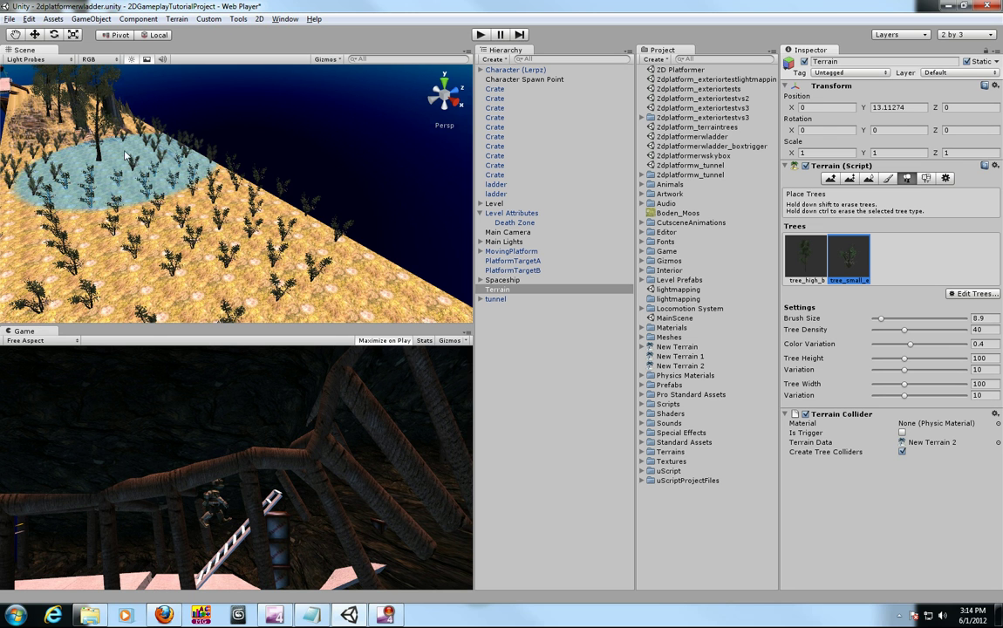
scroll(131, 165, "down", 5)
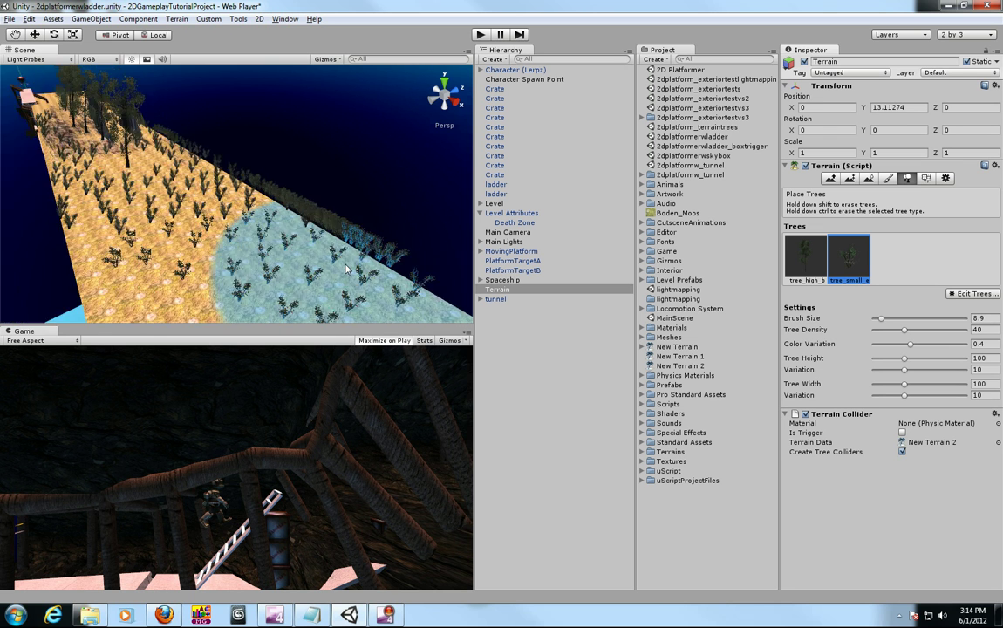
scroll(347, 270, "down", 3)
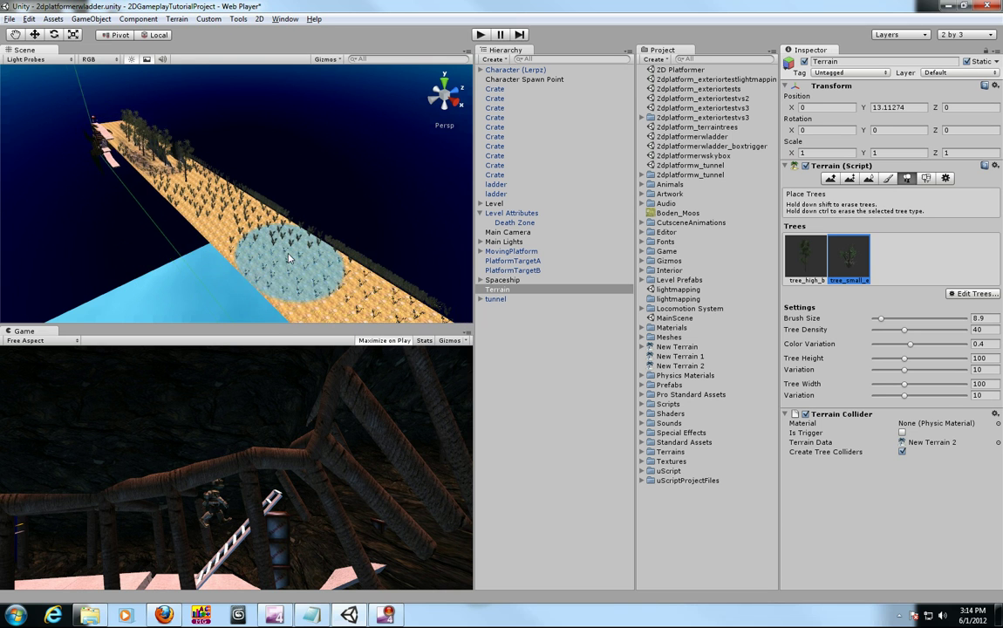
- Place denser tree_small_e trees over the open ground with brush size 29, density 66 and color variation 0.25, and reduce the brush size to 6.4
scroll(292, 264, "up", 3)
mouse_move(881, 322)
left_mouse_down()
mouse_move(901, 326)
mouse_move(896, 343)
mouse_move(931, 331)
left_mouse_up()
mouse_move(326, 239)
left_mouse_down()
mouse_move(244, 218)
mouse_move(119, 155)
mouse_move(443, 269)
left_mouse_up()
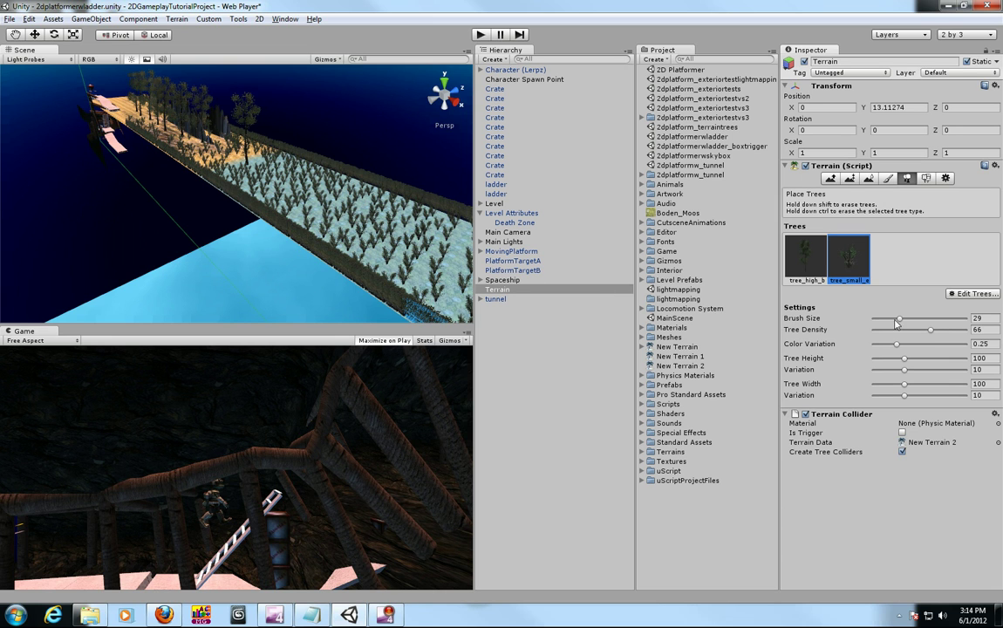
left_click_drag(899, 325, 877, 322)
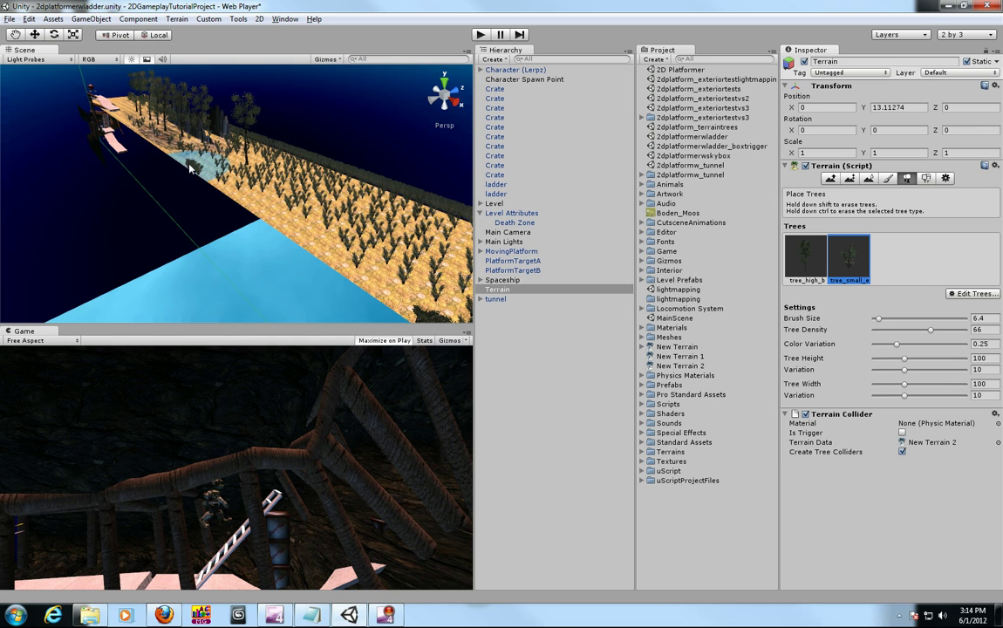
- Add the grass7 texture as a grass detail for the terrain
left_click(926, 179)
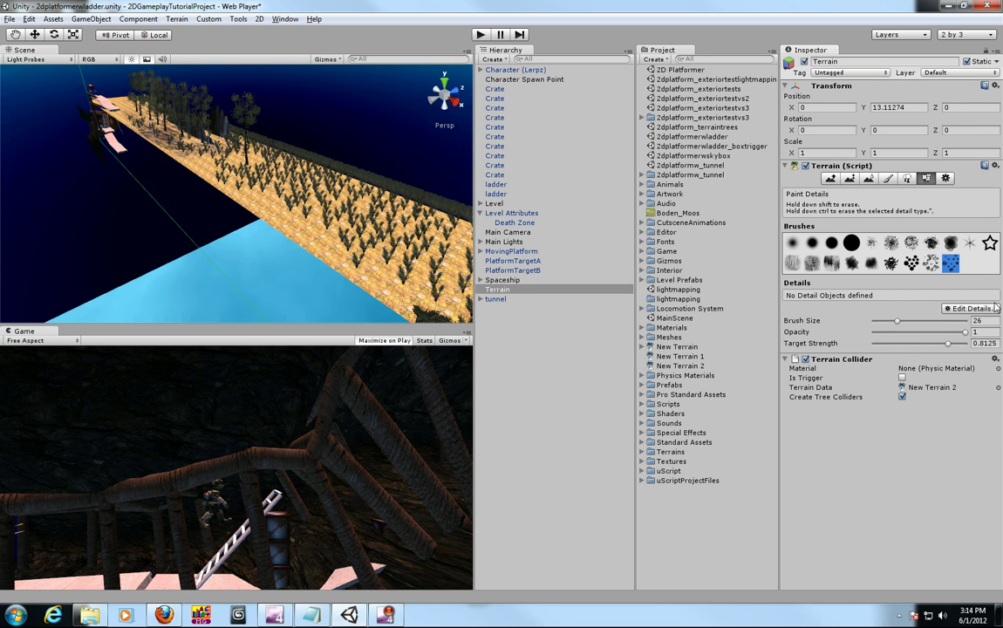
left_click(983, 310)
left_click(933, 316)
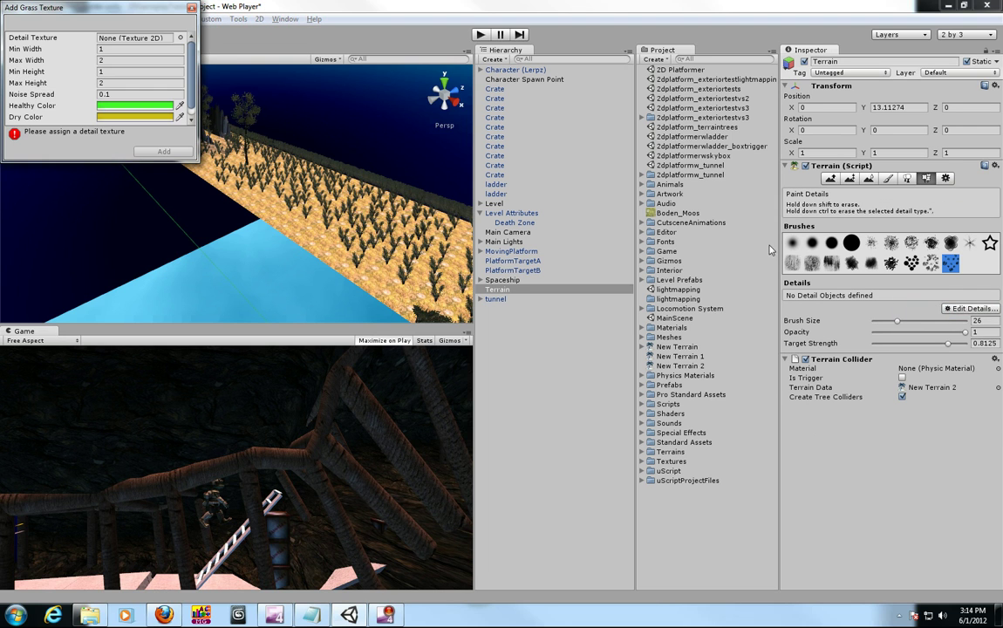
left_click(181, 38)
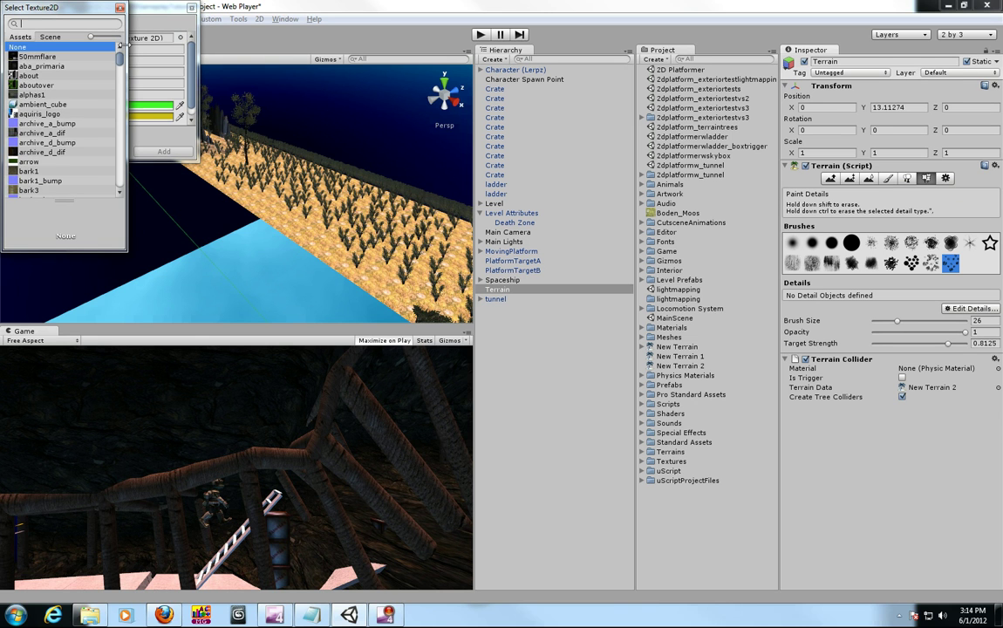
left_click_drag(122, 66, 106, 99)
left_click(30, 99)
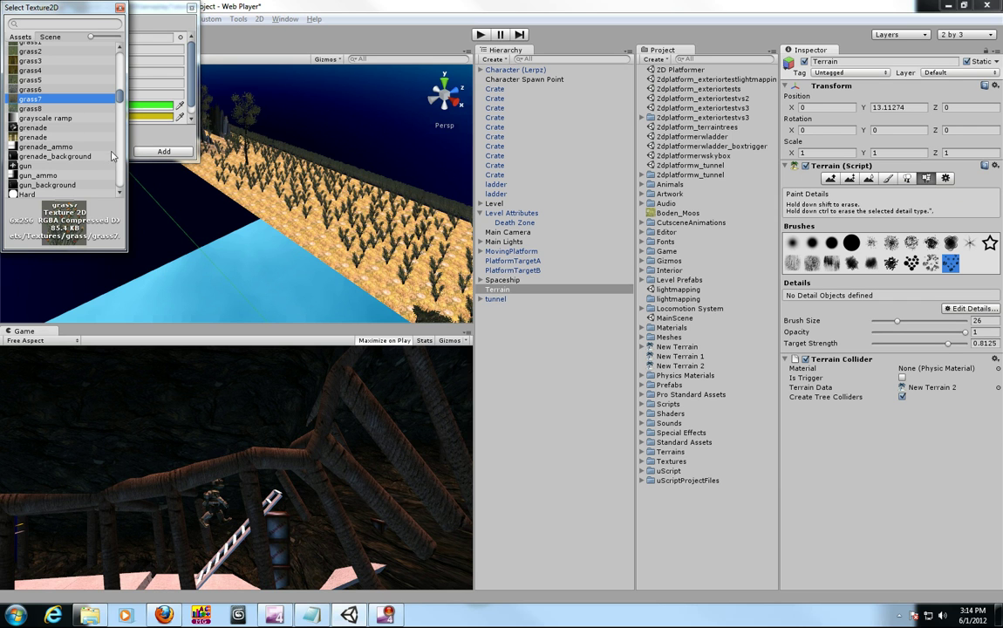
left_click(160, 148)
- Set up a scattered-spots detail brush with size 8 and opacity 0.34, try a grass7 stroke near the trees, and undo it
left_click(190, 150)
left_click_drag(178, 146, 214, 152, "ctrl")
left_click(931, 264)
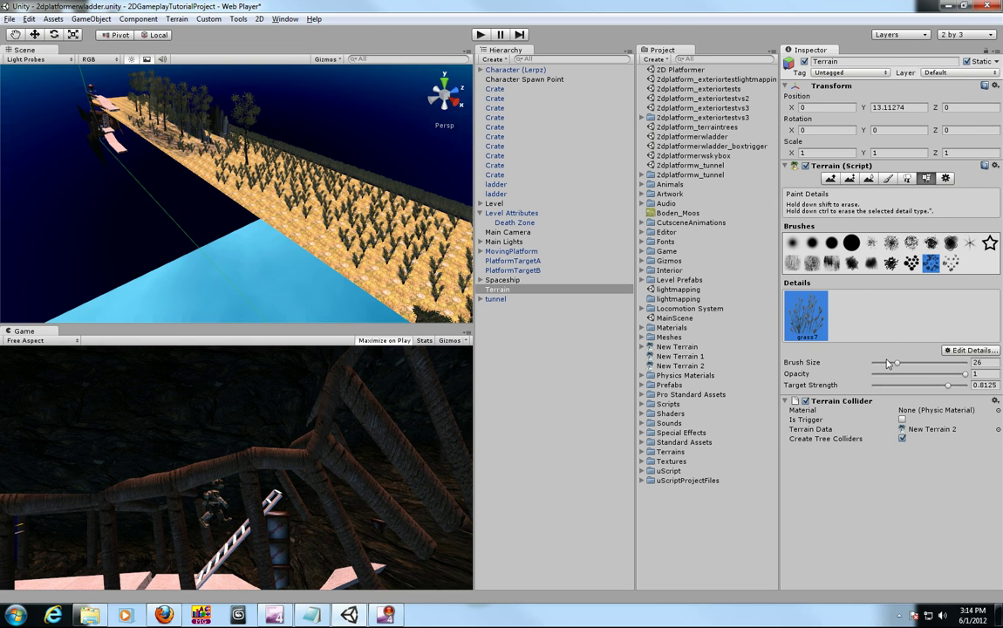
left_click_drag(966, 375, 913, 376)
mouse_move(234, 184)
left_mouse_down()
mouse_move(176, 141)
mouse_move(161, 144)
left_mouse_up()
key("ctrl+z")
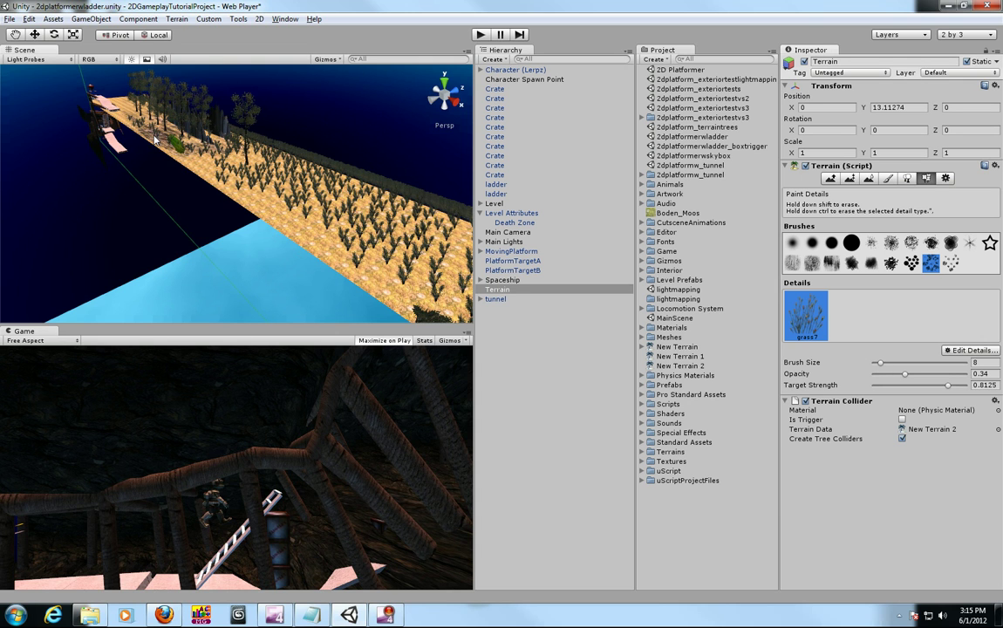
- Paint grass7 in long strips across the open ground and among the trees in front of the mountains with brush size 8
mouse_move(231, 159)
left_mouse_down()
mouse_move(423, 247)
mouse_move(393, 251)
mouse_move(173, 128)
mouse_move(330, 210)
left_mouse_up()
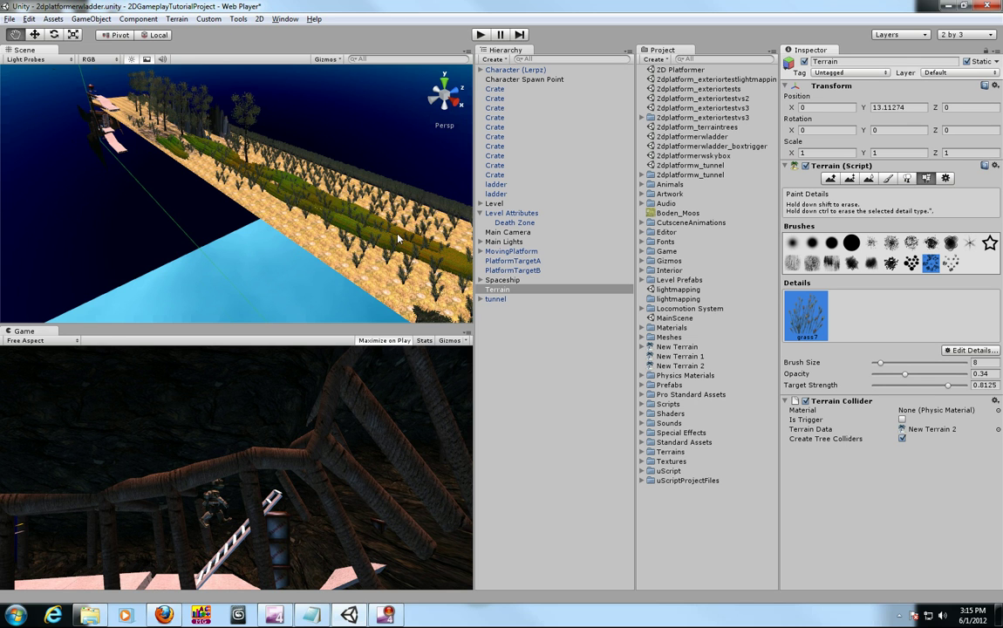
right_click_drag(290, 197, 314, 185)
mouse_move(289, 157)
left_mouse_down()
mouse_move(402, 196)
mouse_move(301, 150)
mouse_move(437, 229)
left_mouse_up()
scroll(437, 230, "down", 2)
mouse_move(336, 192)
left_mouse_down()
mouse_move(392, 217)
mouse_move(342, 223)
left_mouse_up()
right_click_drag(100, 96, 309, 185)
right_click_drag(148, 111, 340, 190)
right_click_drag(252, 150, 282, 157)
mouse_move(317, 147)
left_mouse_down()
mouse_move(340, 142)
mouse_move(414, 177)
left_mouse_up()
right_click_drag(466, 212, 366, 229)
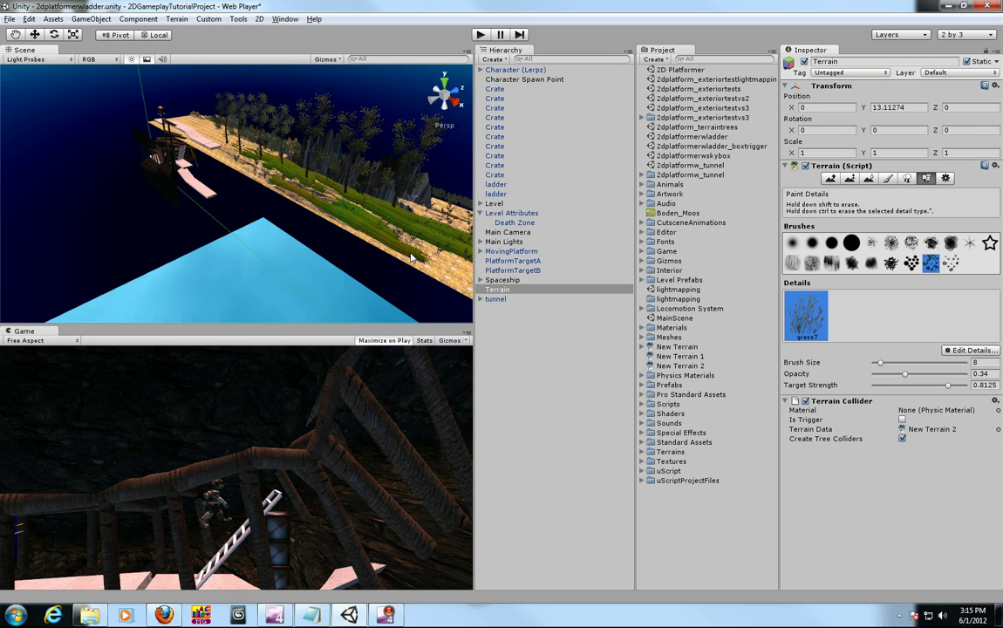
- Increase the detail brush size to 13 and fill in more grass along the terrain's near edge
left_click_drag(884, 367, 887, 368)
left_click_drag(396, 250, 372, 229)
middle_click_drag(397, 251, 314, 212)
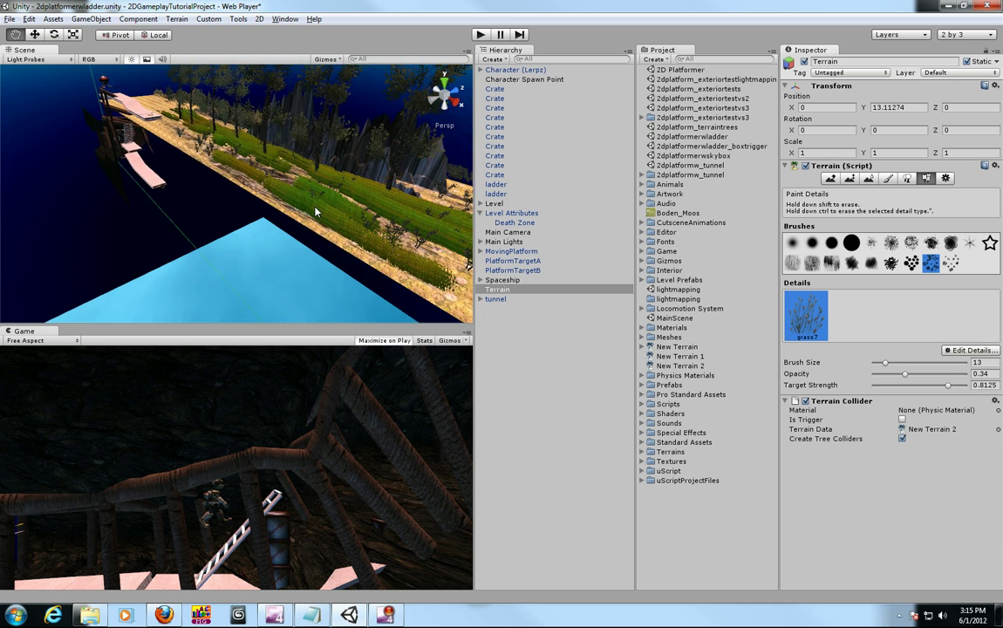
- Play-test the level in the maximized game view and take the character through the tunnel toward the exit ladder
left_click(482, 37)
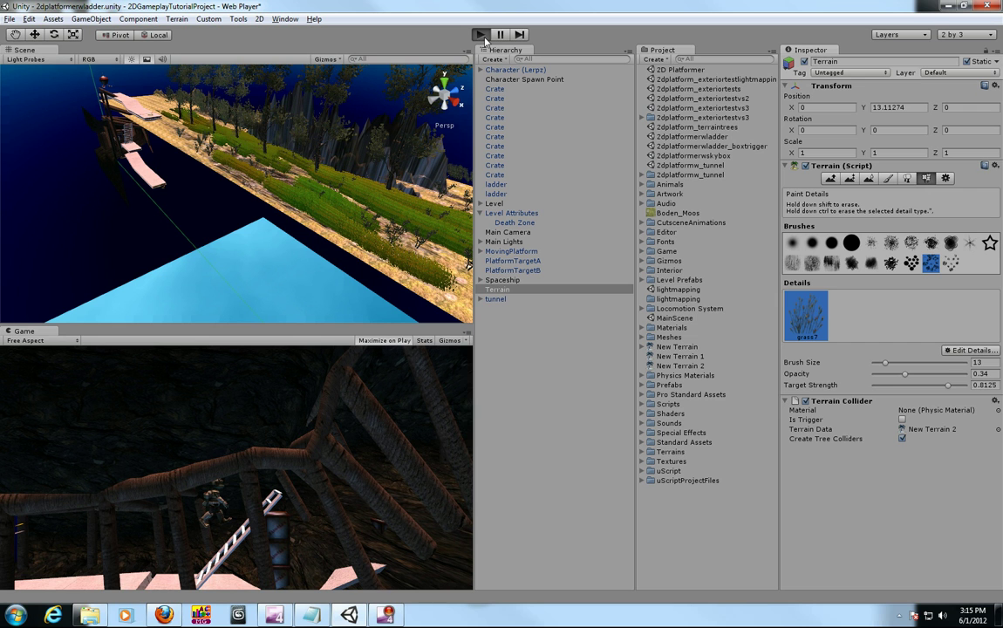
left_click(389, 342)
key("Right")
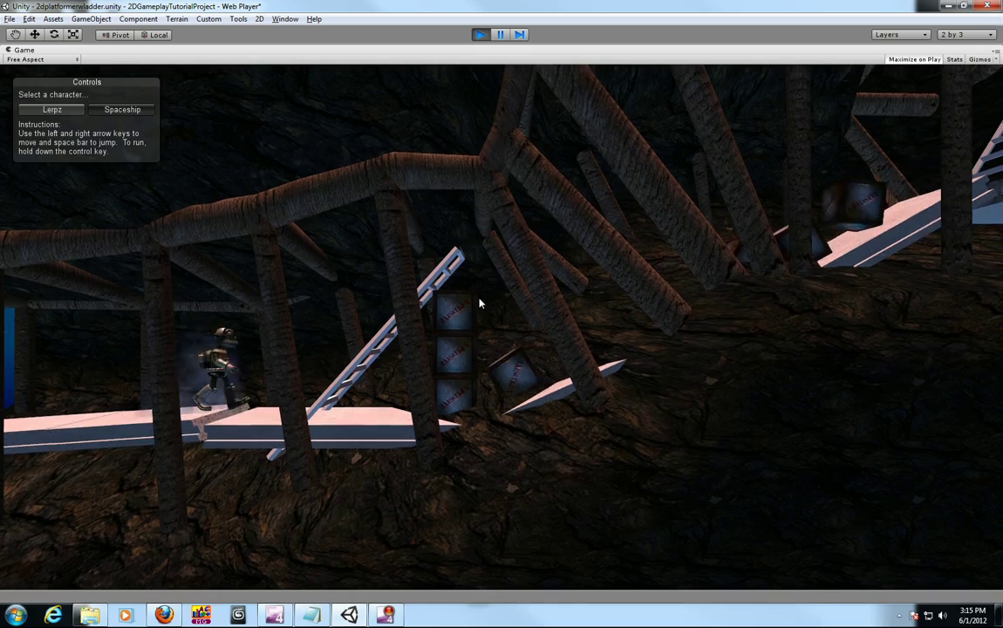
key("space")
key("Right")
key("space")
key("Right")
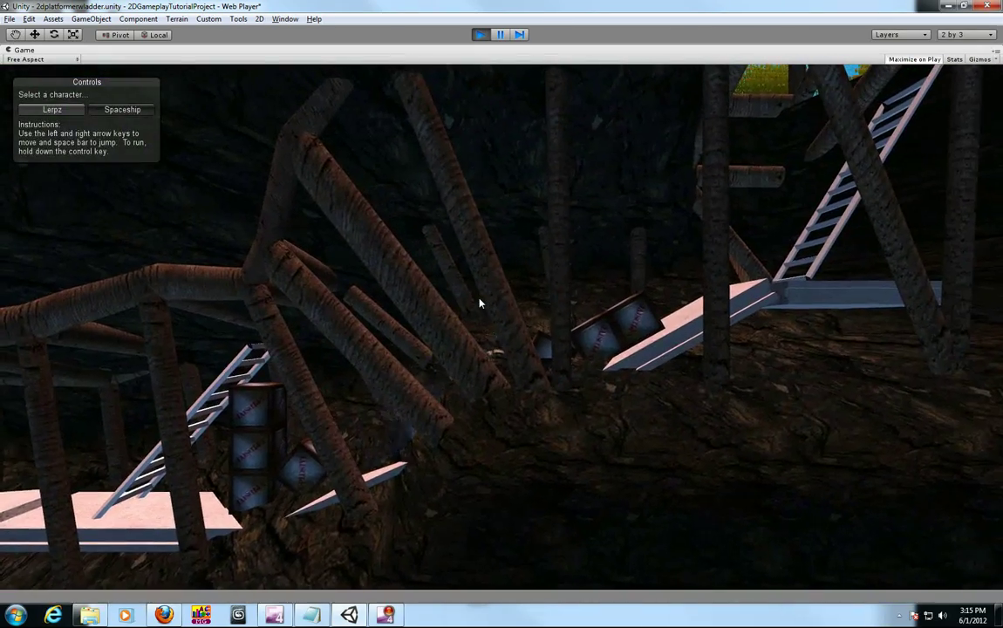
key("space")
key("Right")
key("space")
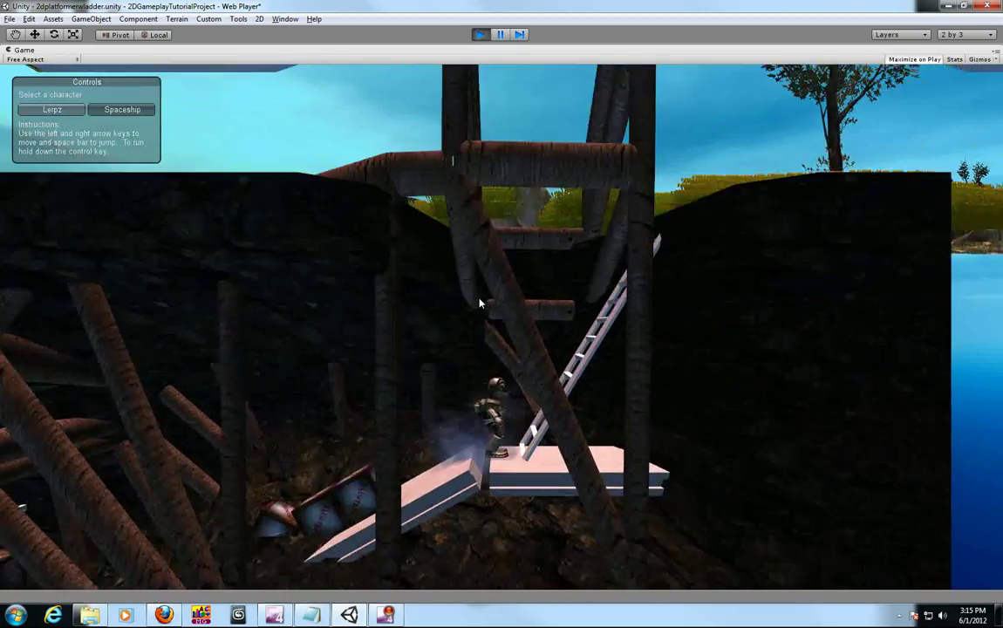
- Walk the character along the outdoor ground to examine the trees, grass and mountains, and end the play test
key("Right")
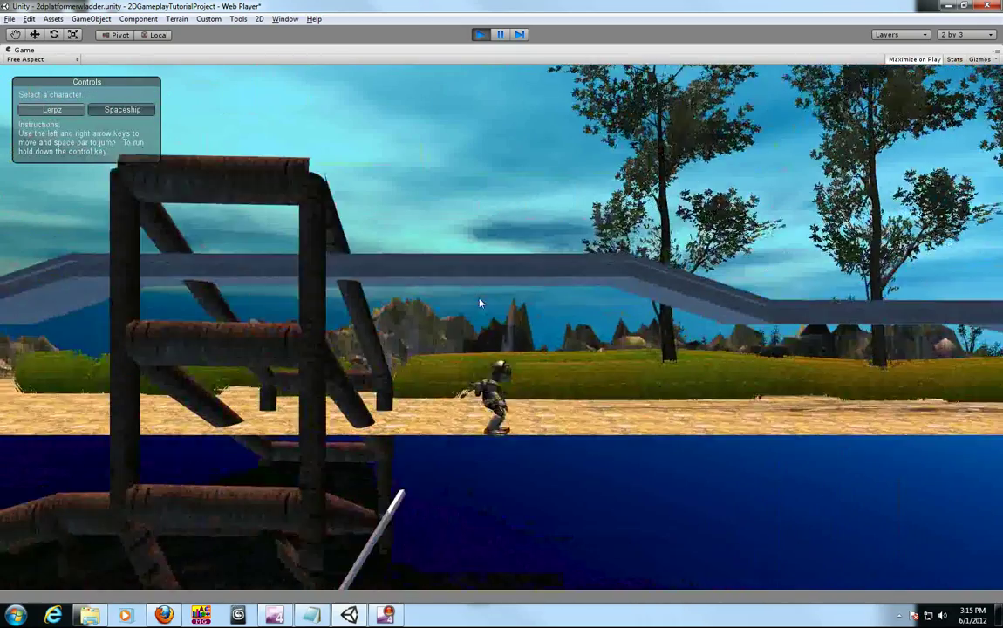
key("Right")
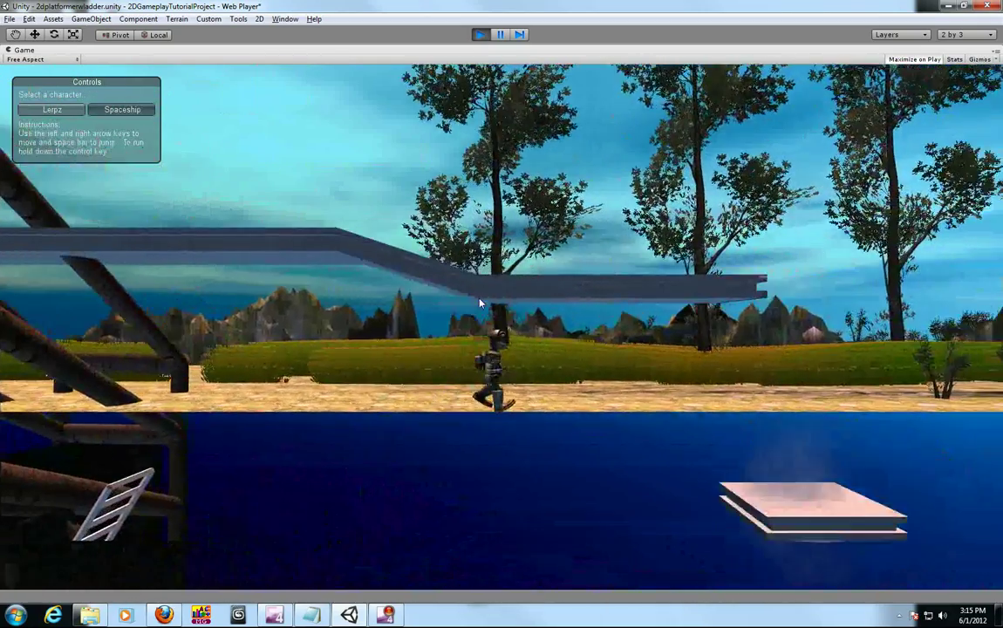
key("Right")
key("space")
key("Right")
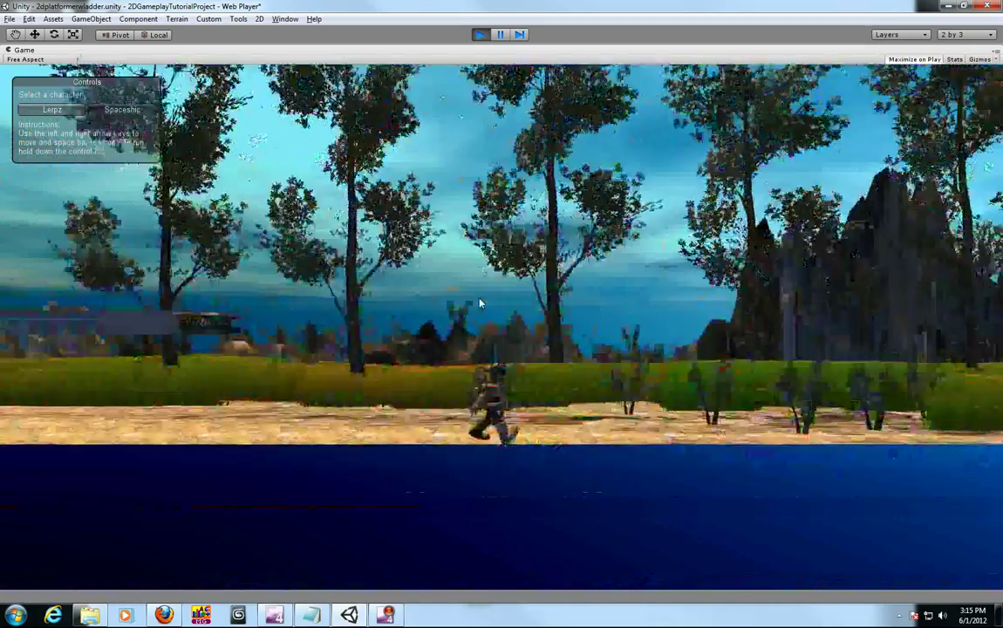
key("Right")
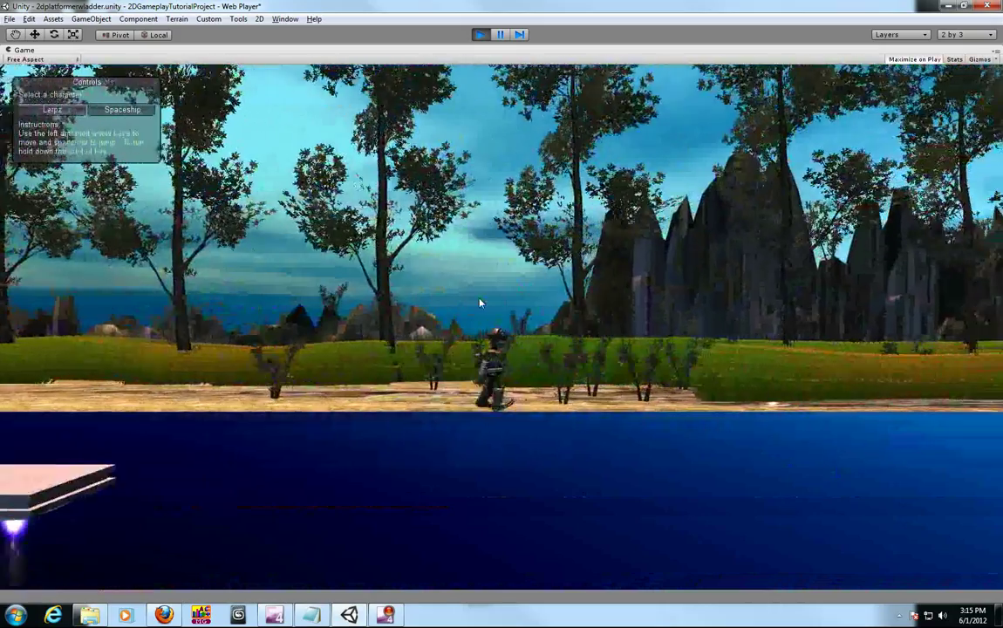
key("Right")
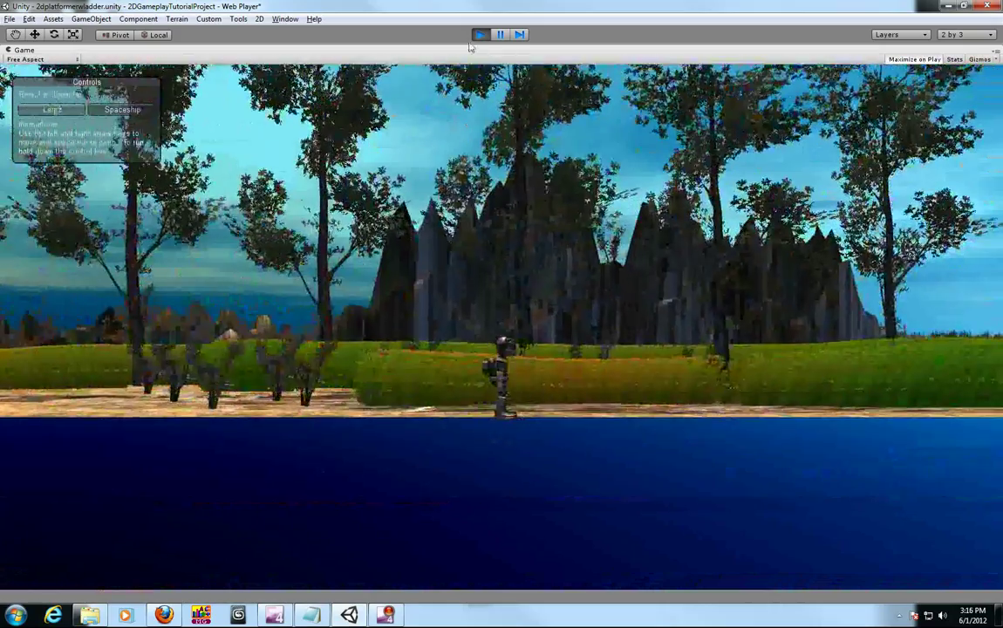
left_click(479, 35)
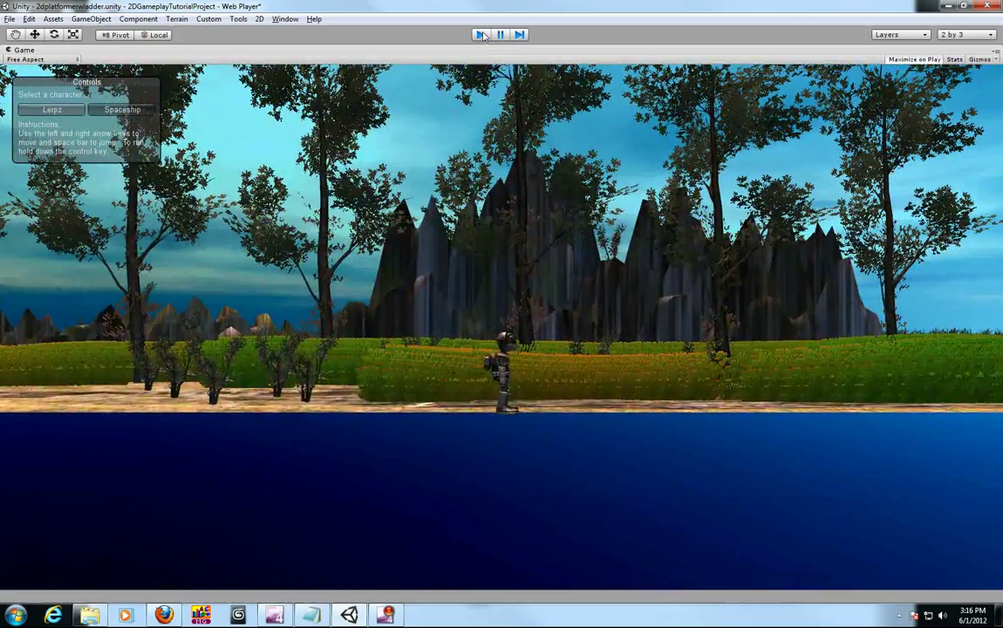
- Set the terrain's detail distance to 39, tree distance to 902 and wind speed to 0.637
left_click(946, 178)
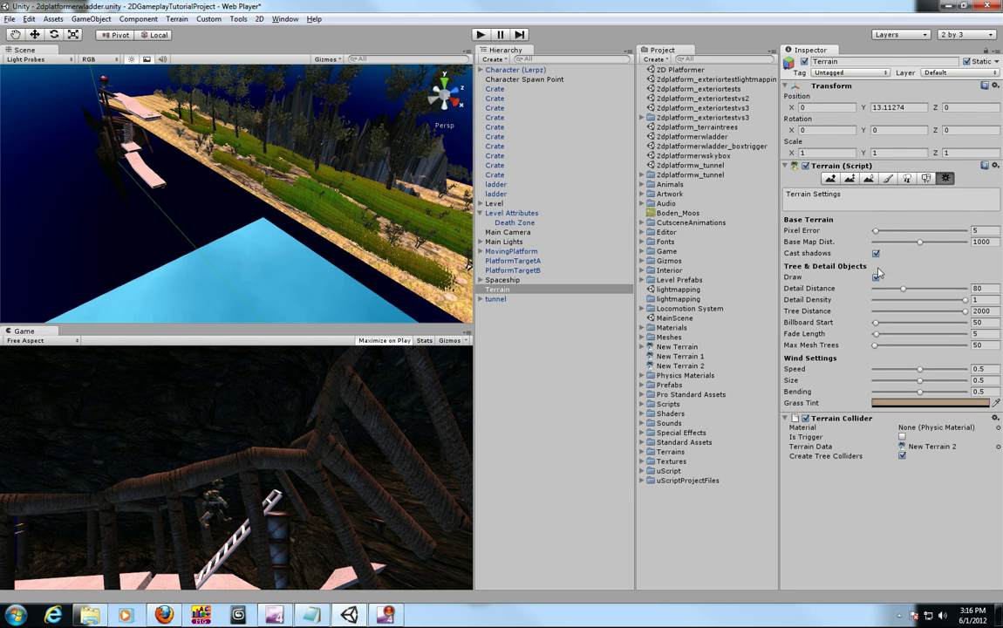
left_click_drag(905, 291, 907, 289)
mouse_move(904, 295)
left_mouse_down()
mouse_move(880, 293)
mouse_move(889, 298)
left_mouse_up()
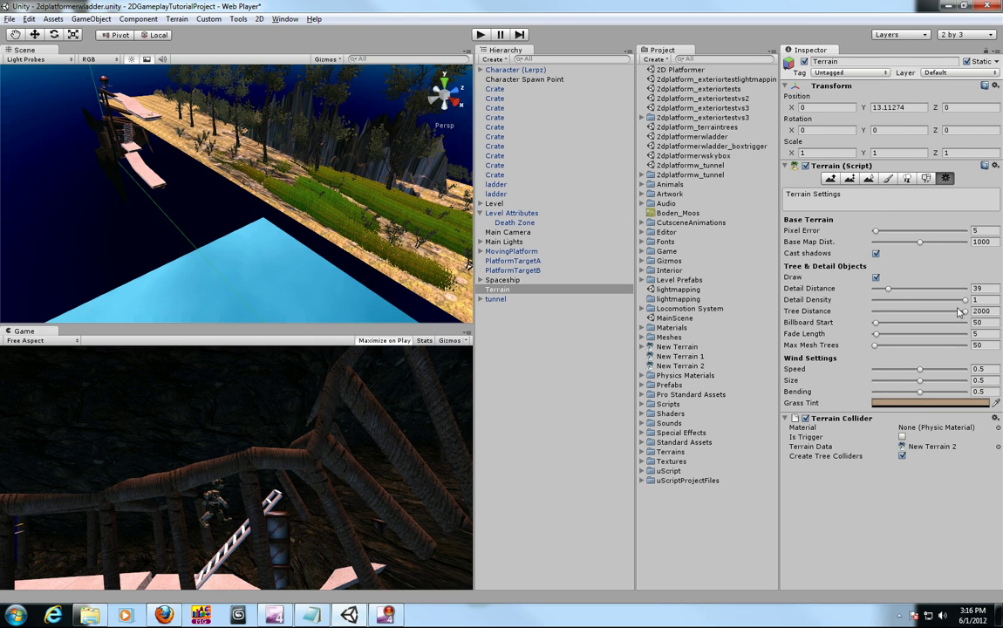
left_click_drag(965, 311, 917, 317)
left_click_drag(919, 369, 932, 369)
- Check the importable asset packages for Terrain Assets without importing anything
left_click(139, 123)
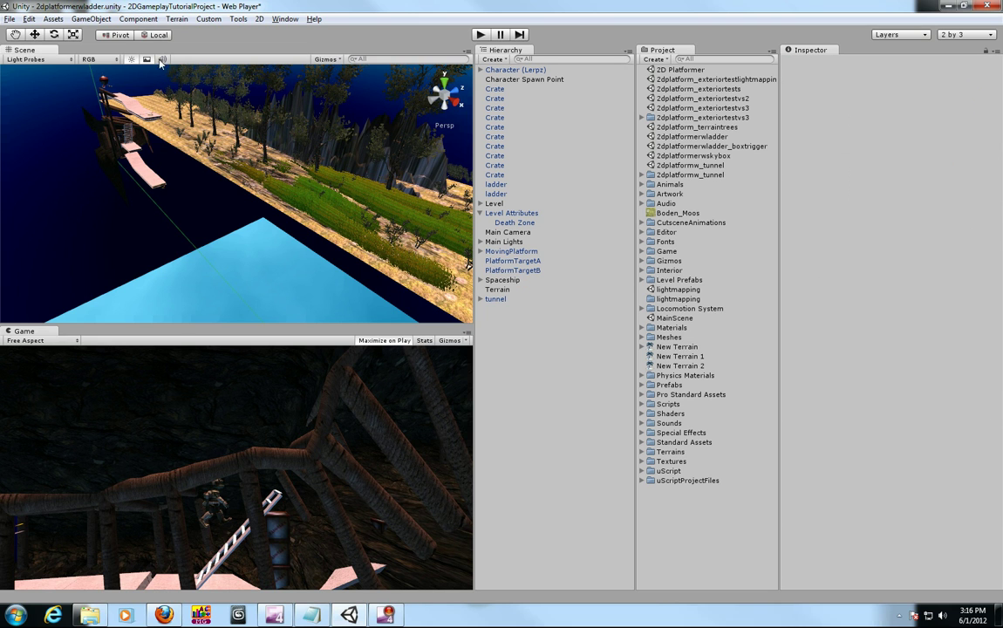
left_click(55, 19)
mouse_move(84, 103)
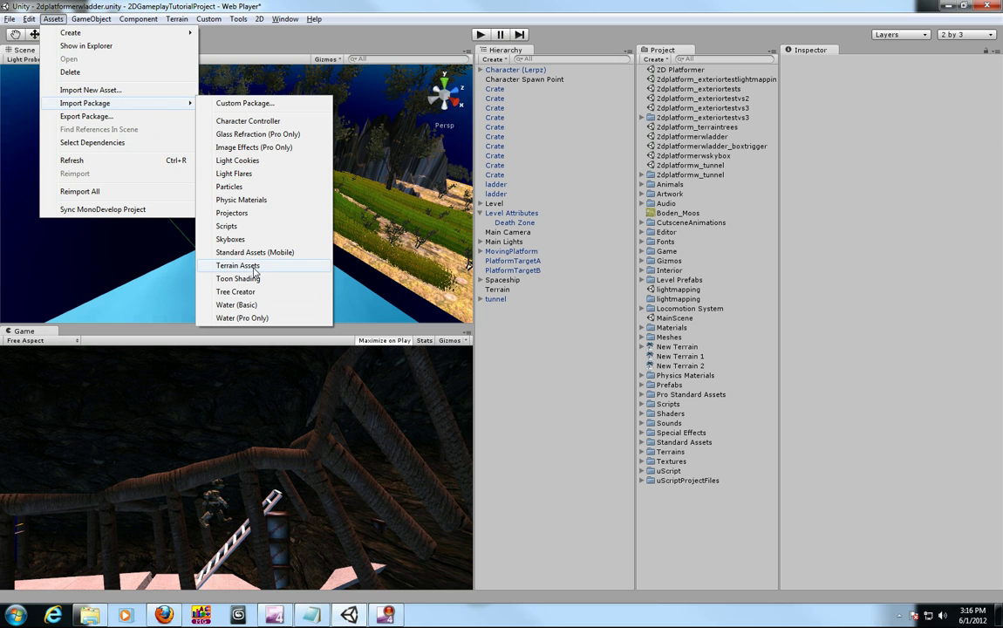
left_click(374, 227)
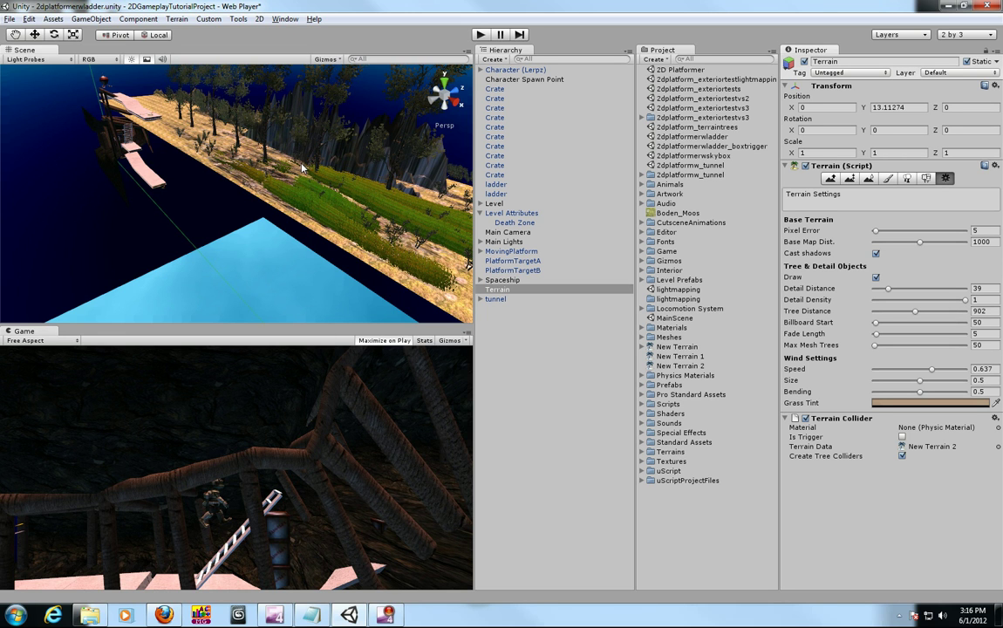
- Disable the Terrain Collider component on the Terrain object
left_click(503, 300)
left_click(510, 289)
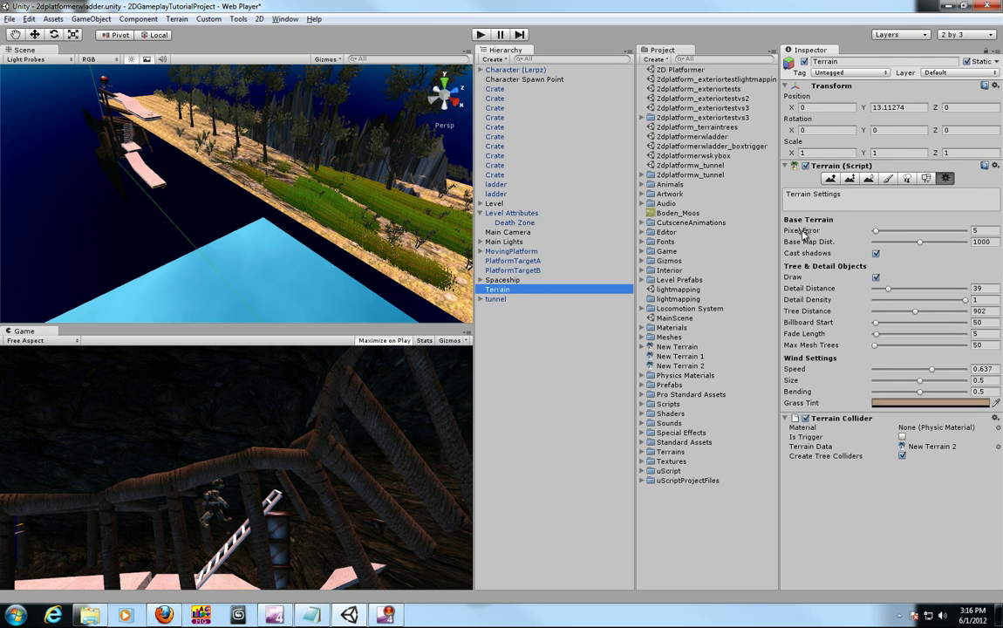
left_click(805, 418)
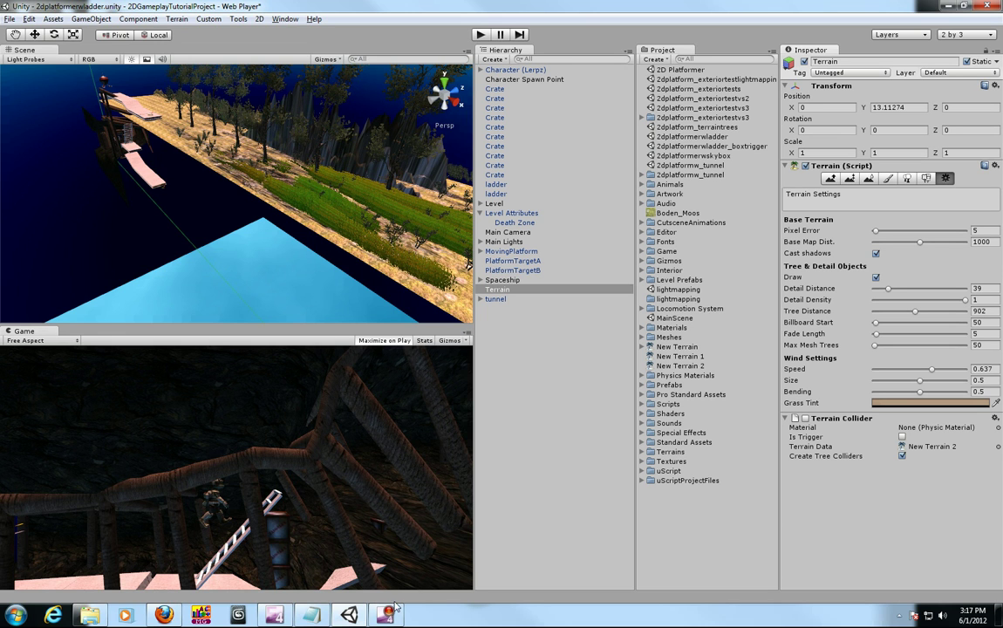
mouse_move(388, 620)
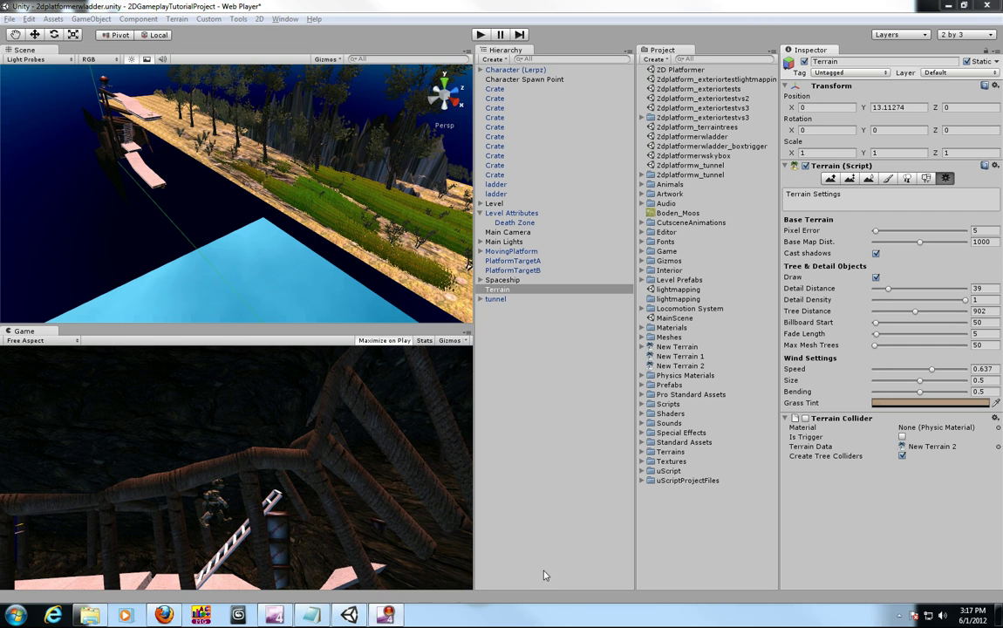